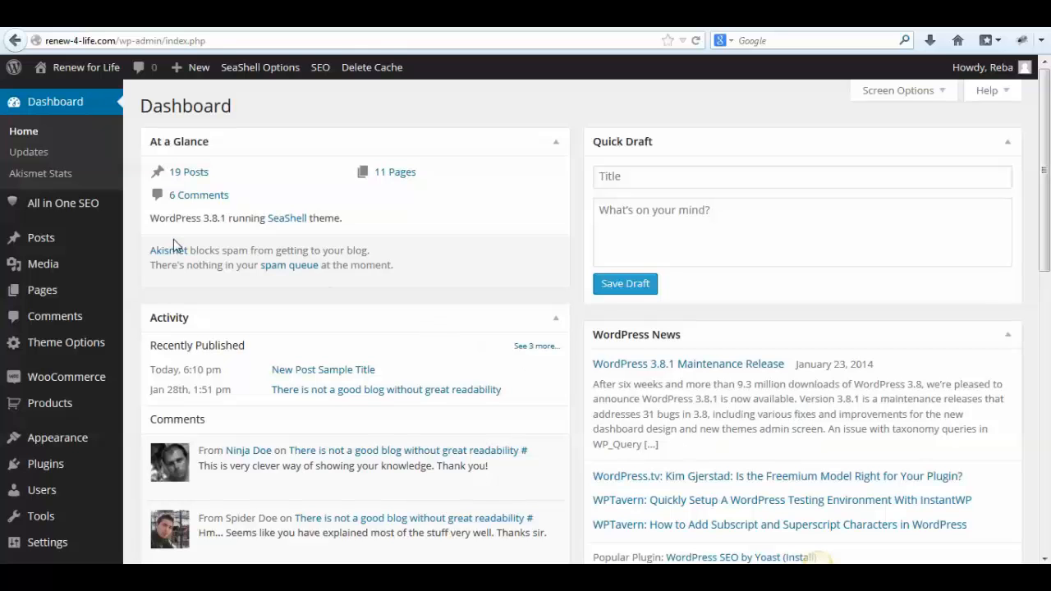
# Look through the WooCommerce orders and coupons lists and the sales reports
pyautogui.moveTo(69, 386)
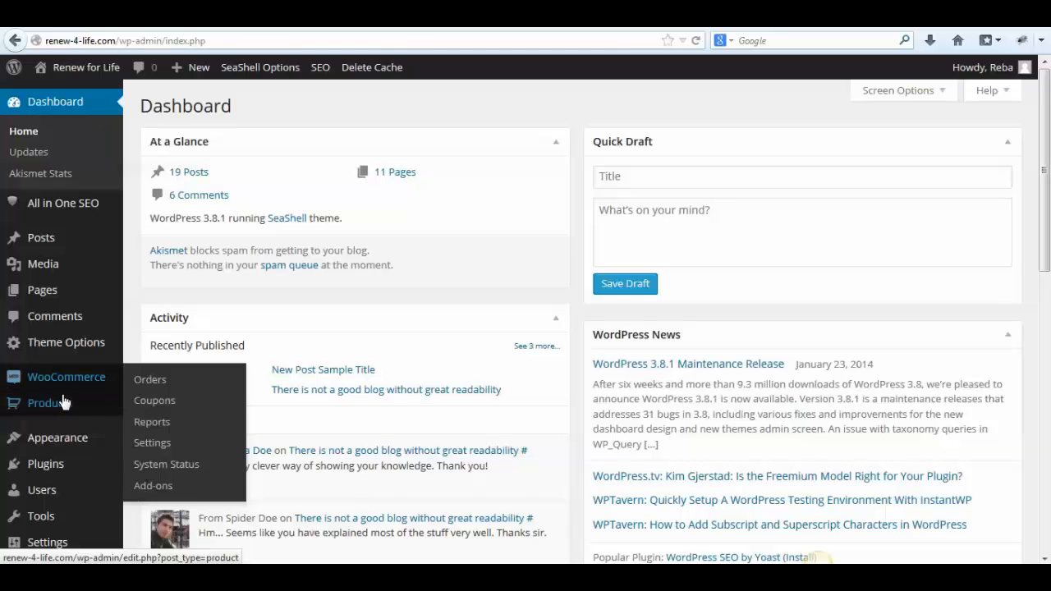
pyautogui.moveTo(66, 404)
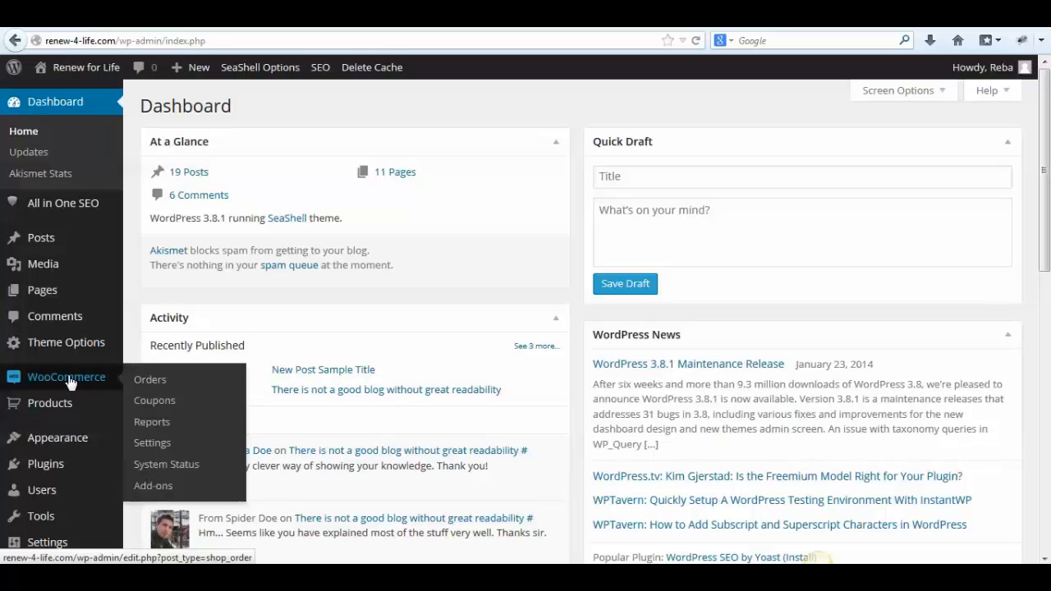
pyautogui.click(70, 382)
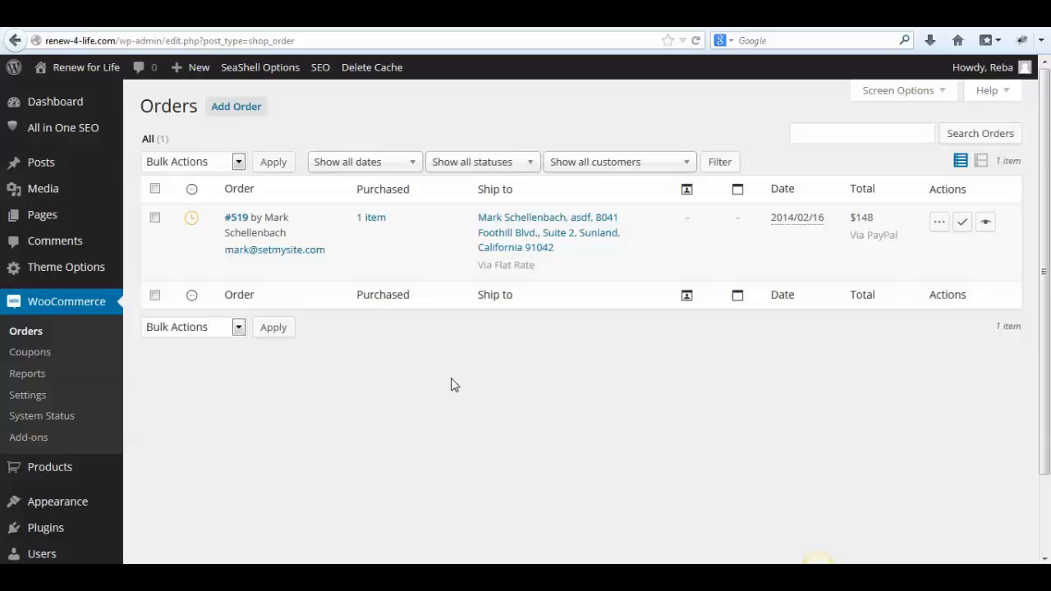
pyautogui.moveTo(336, 251)
pyautogui.click(33, 358)
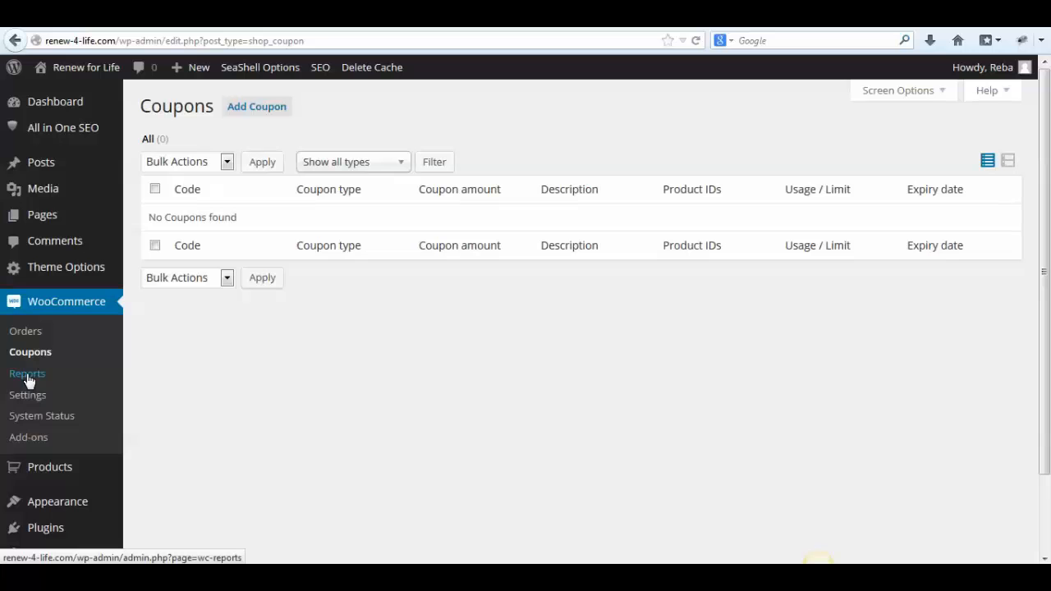
pyautogui.click(28, 374)
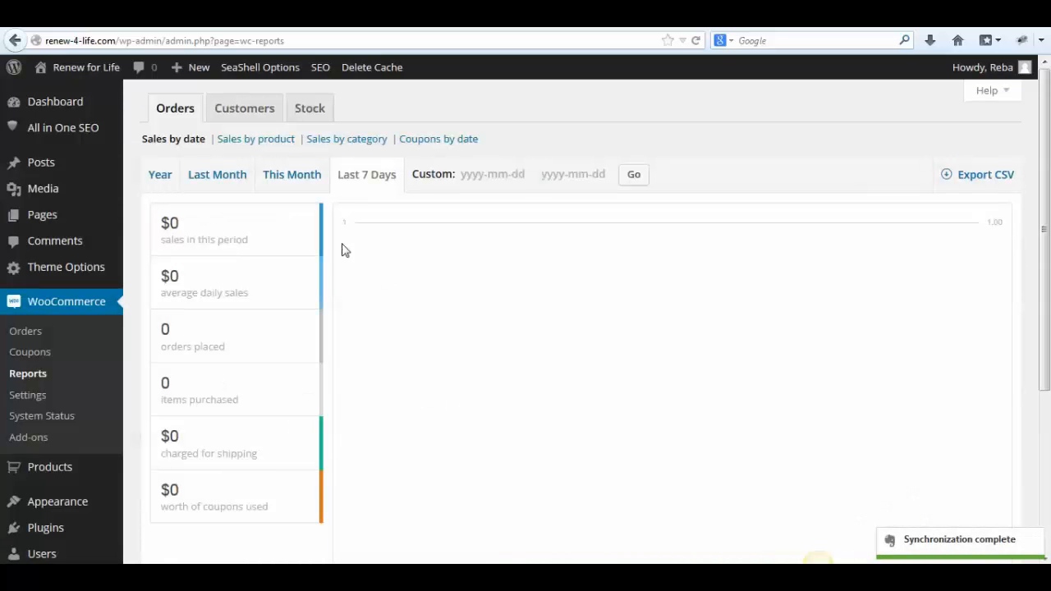
# Examine the WooCommerce general, checkout, shipping, accounts and emails settings, and view the add-ons page
pyautogui.click(29, 405)
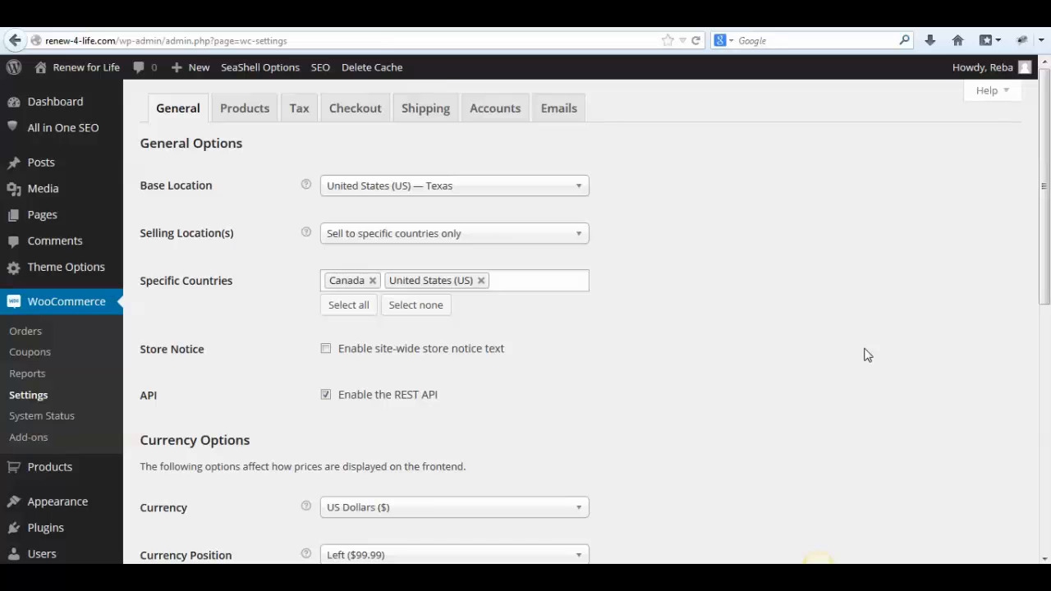
pyautogui.click(355, 121)
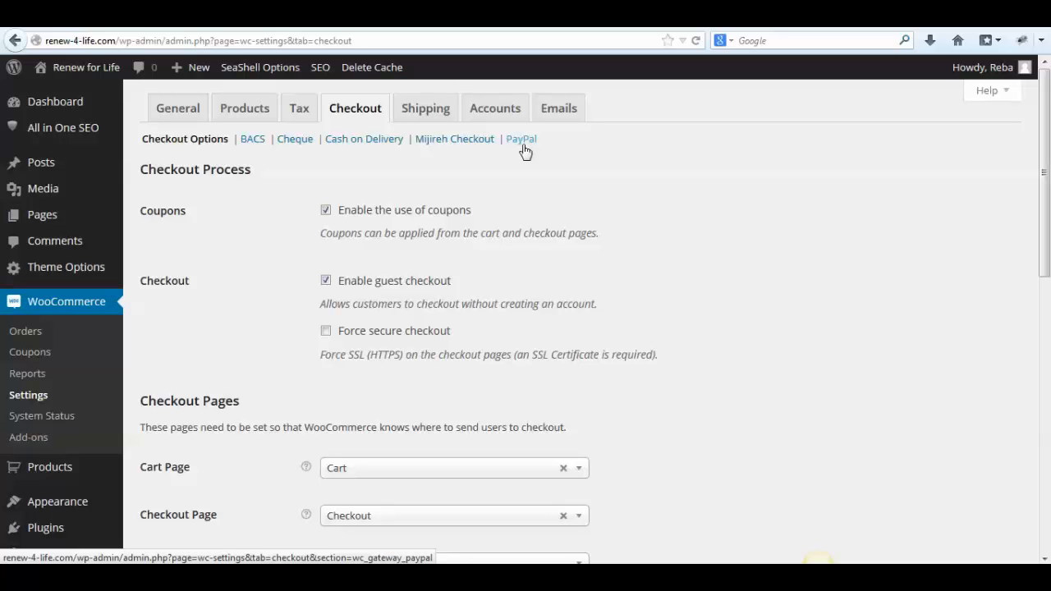
pyautogui.click(436, 120)
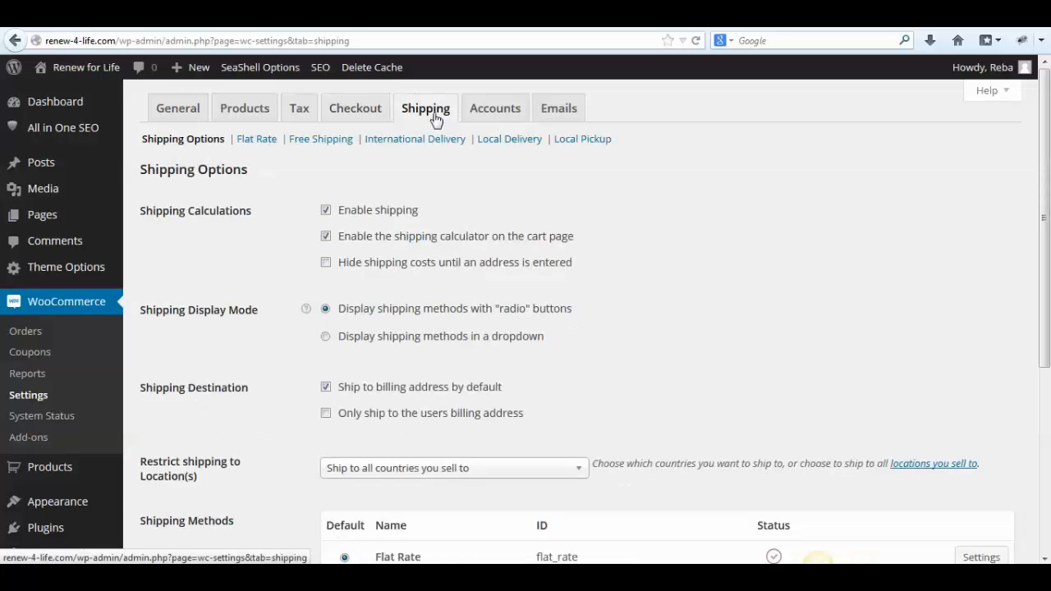
pyautogui.click(493, 113)
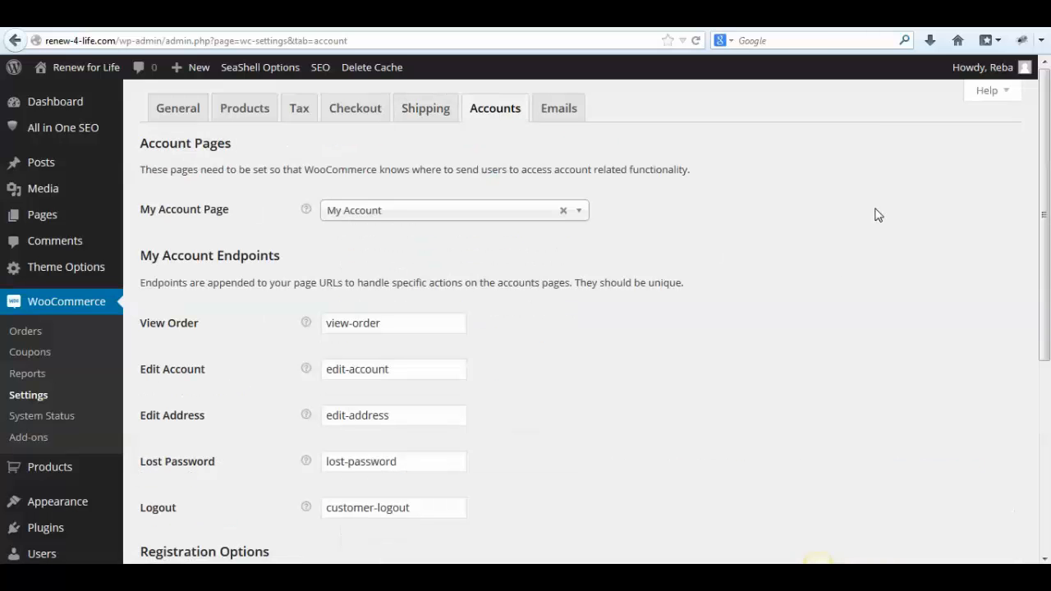
pyautogui.click(566, 111)
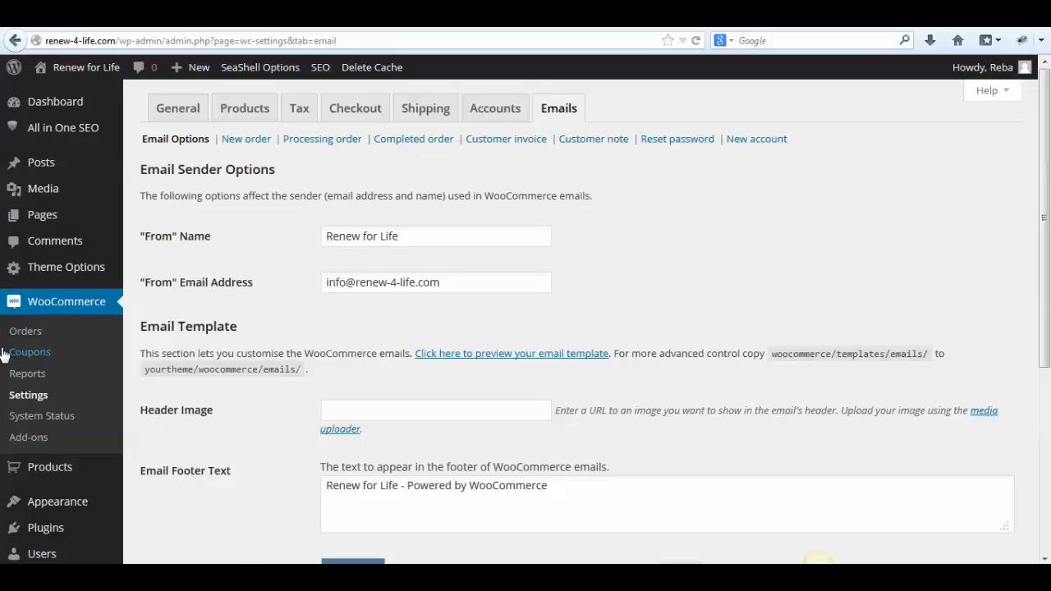
pyautogui.click(30, 419)
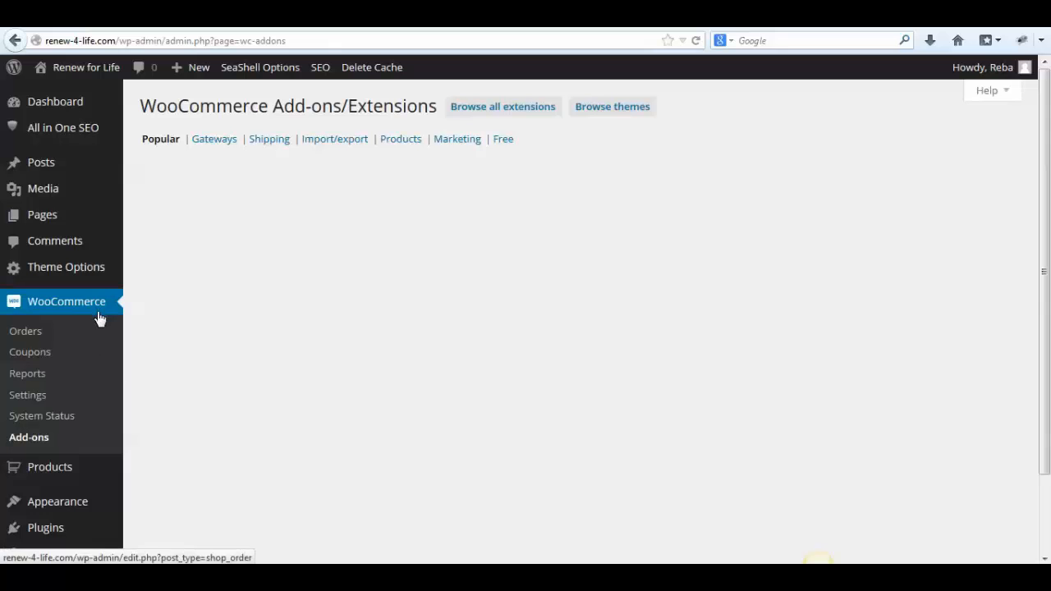
# Open the store's product list and look through the existing products
pyautogui.moveTo(54, 475)
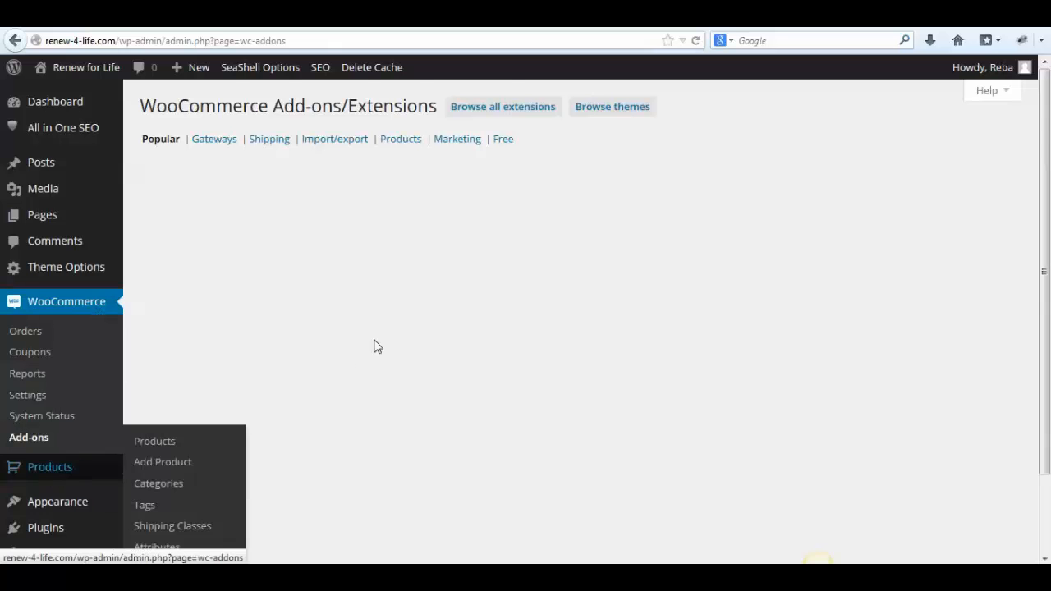
pyautogui.scroll(-2, 387, 343)
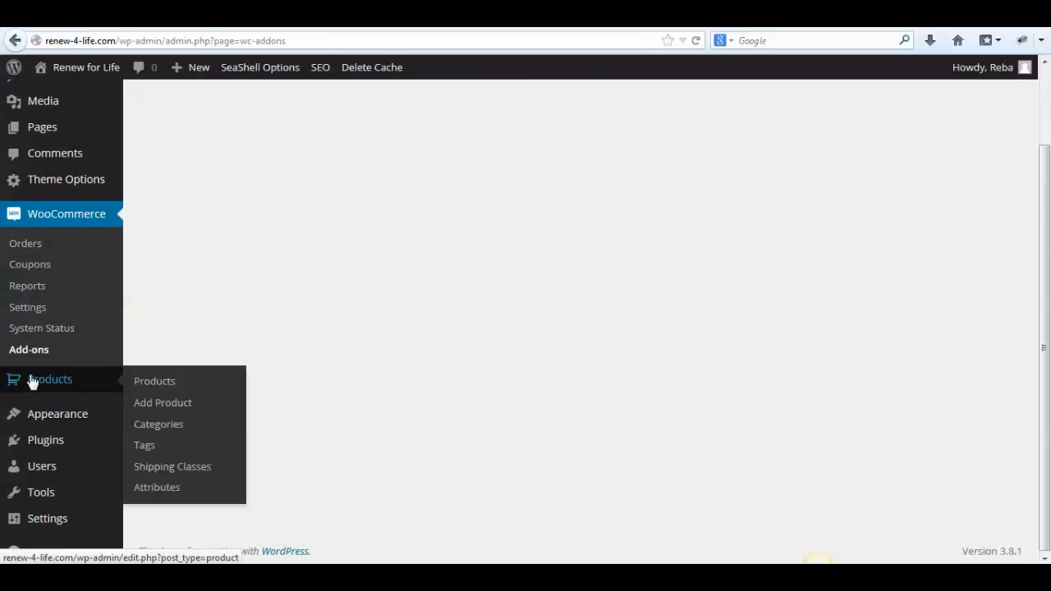
pyautogui.click(31, 382)
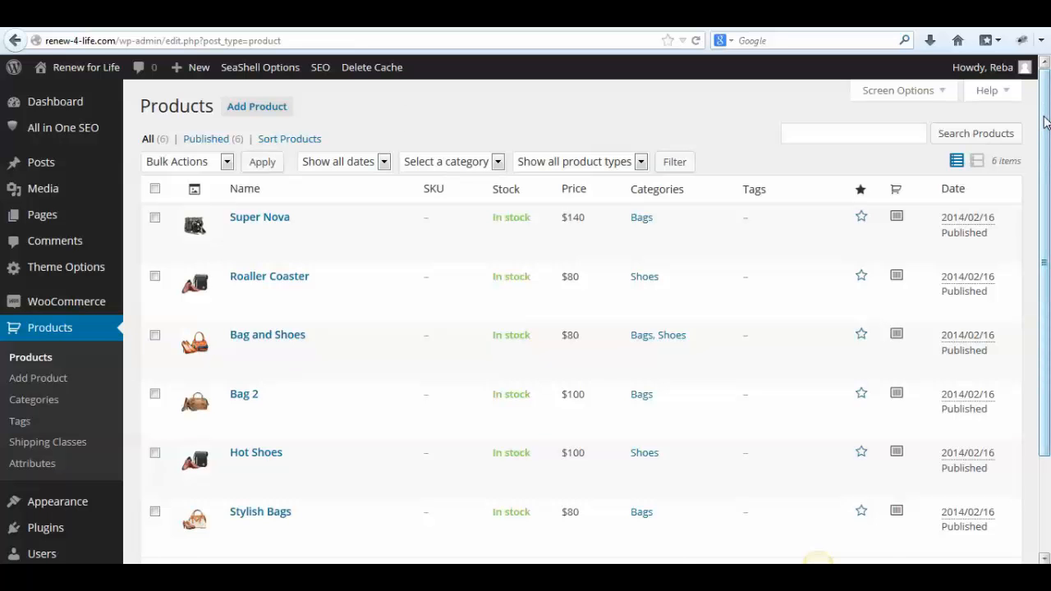
pyautogui.scroll(-2, 1046, 131)
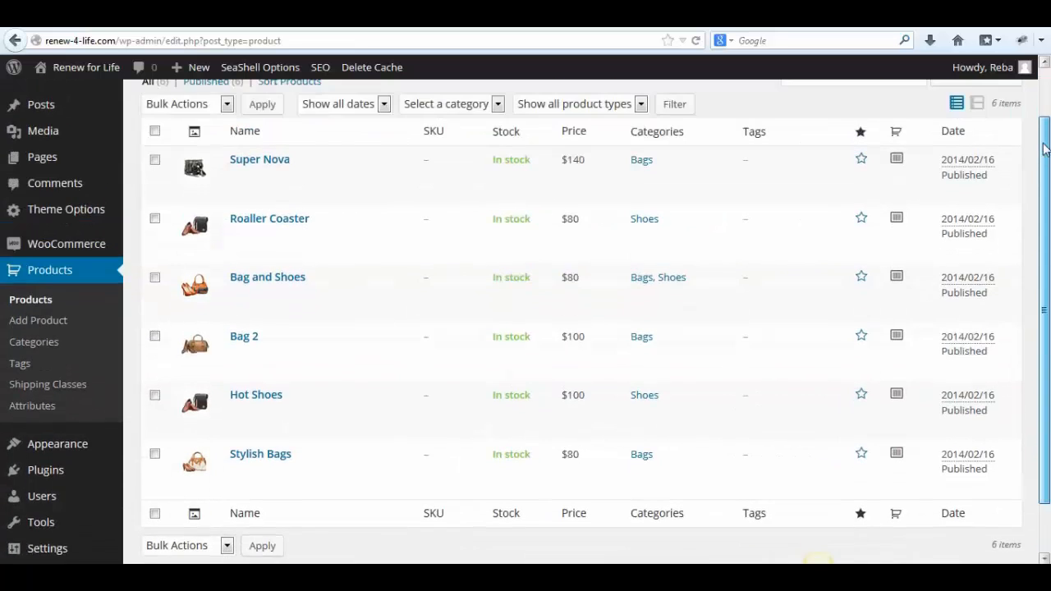
pyautogui.moveTo(1045, 148); pyautogui.dragTo(1035, 88)
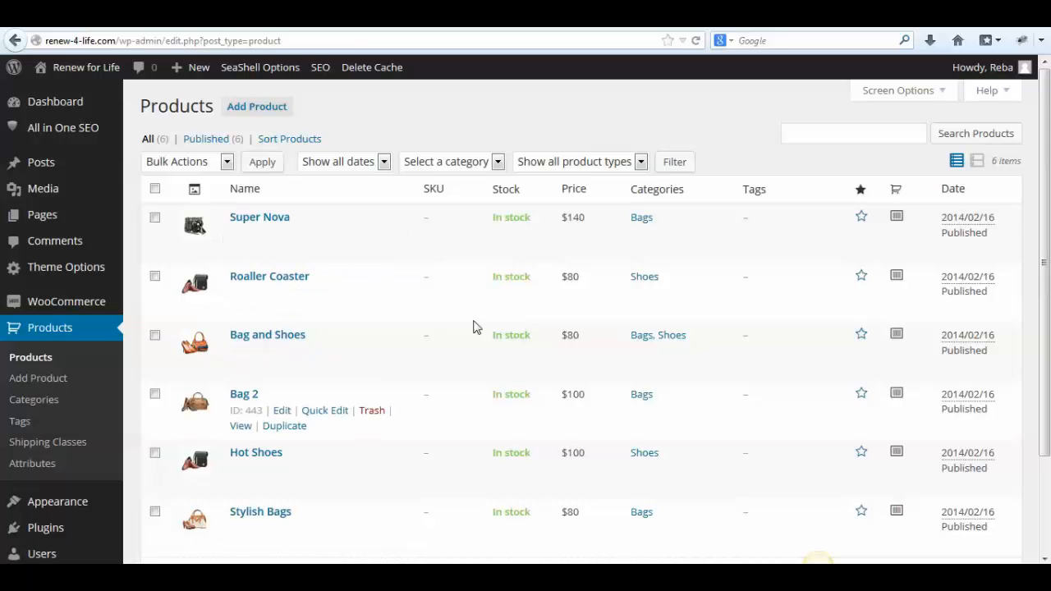
pyautogui.scroll(-2, 456, 337)
pyautogui.scroll(2, 456, 339)
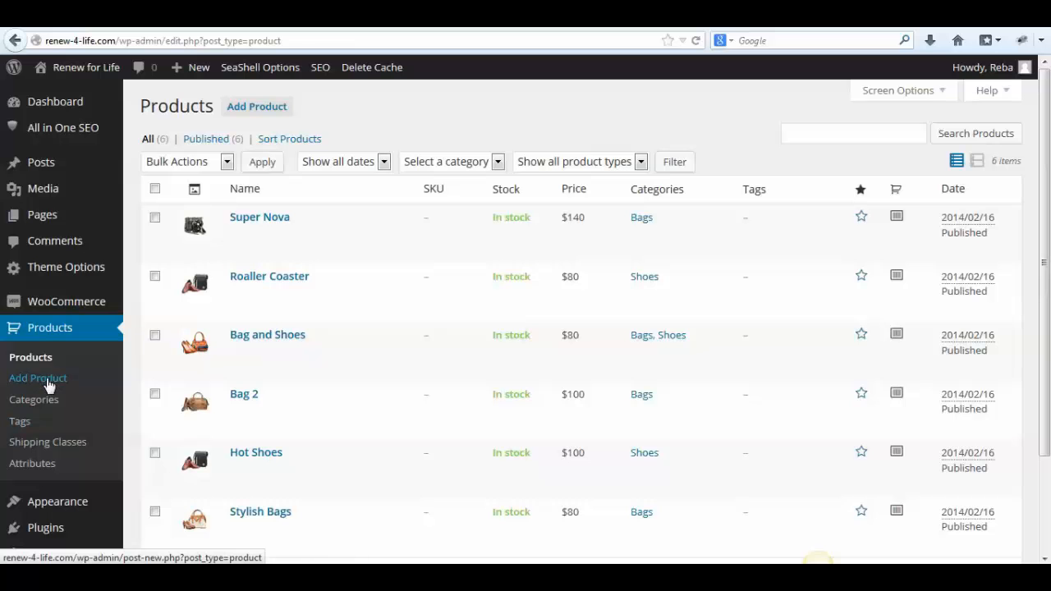
# Start a new product named "Test Product" and fill its description with placeholder text
pyautogui.click(53, 386)
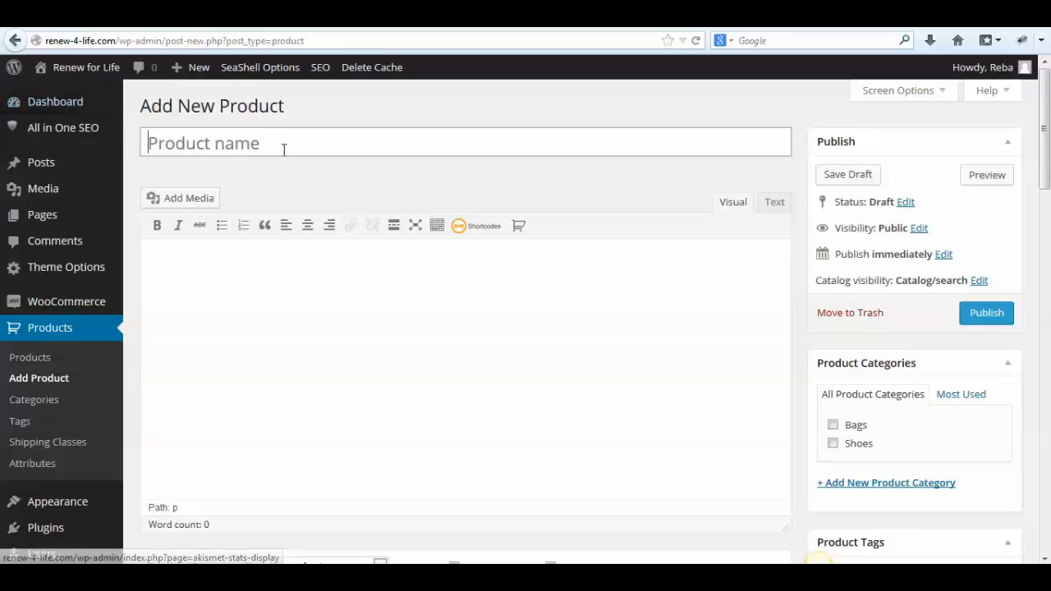
pyautogui.write('Test Prod')
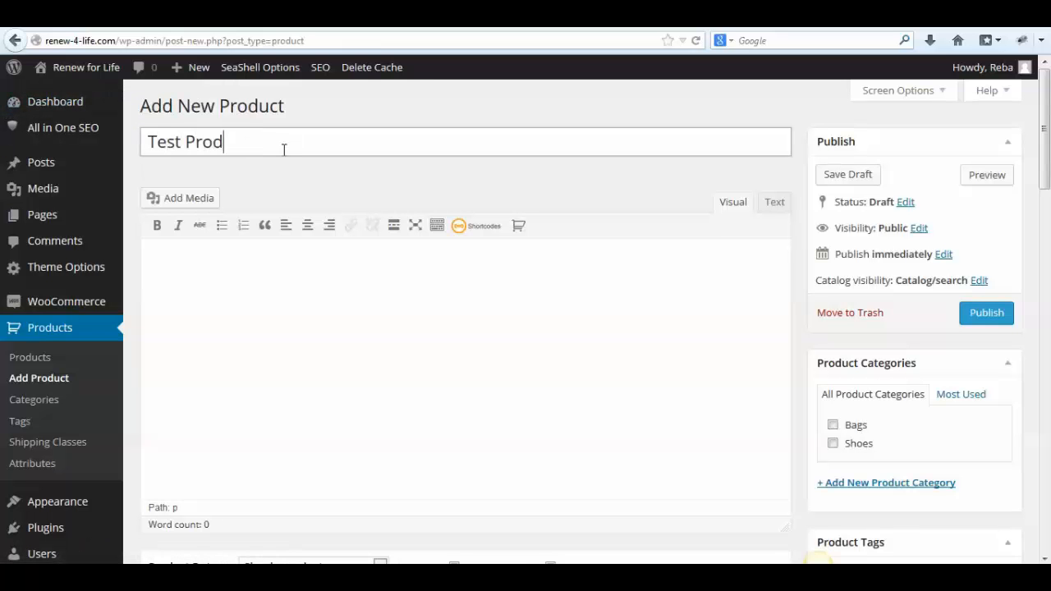
pyautogui.write('uct')
pyautogui.click(334, 423)
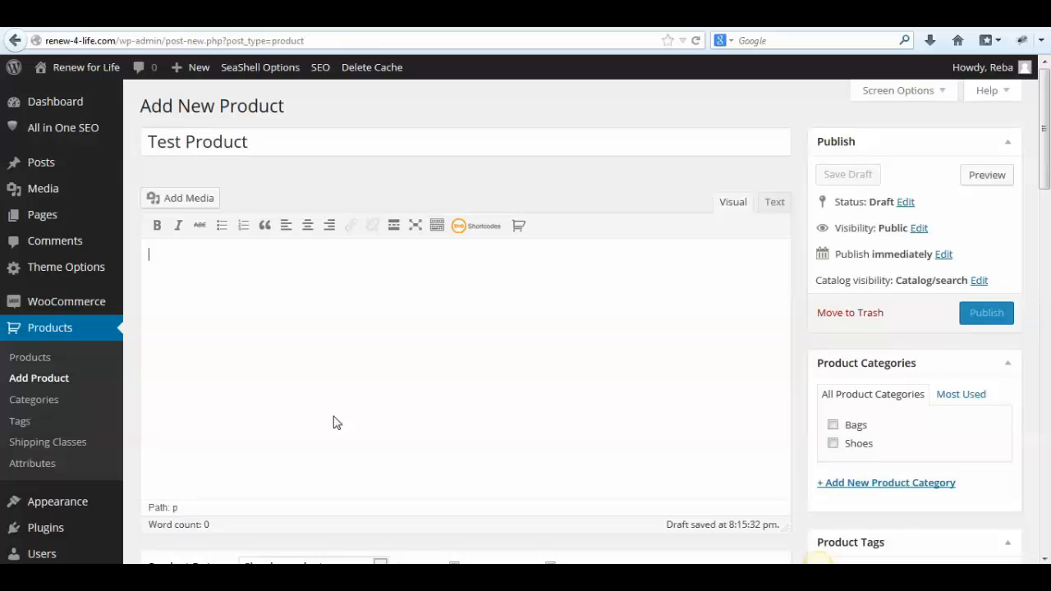
pyautogui.write('sadl;fkj al;sdk')
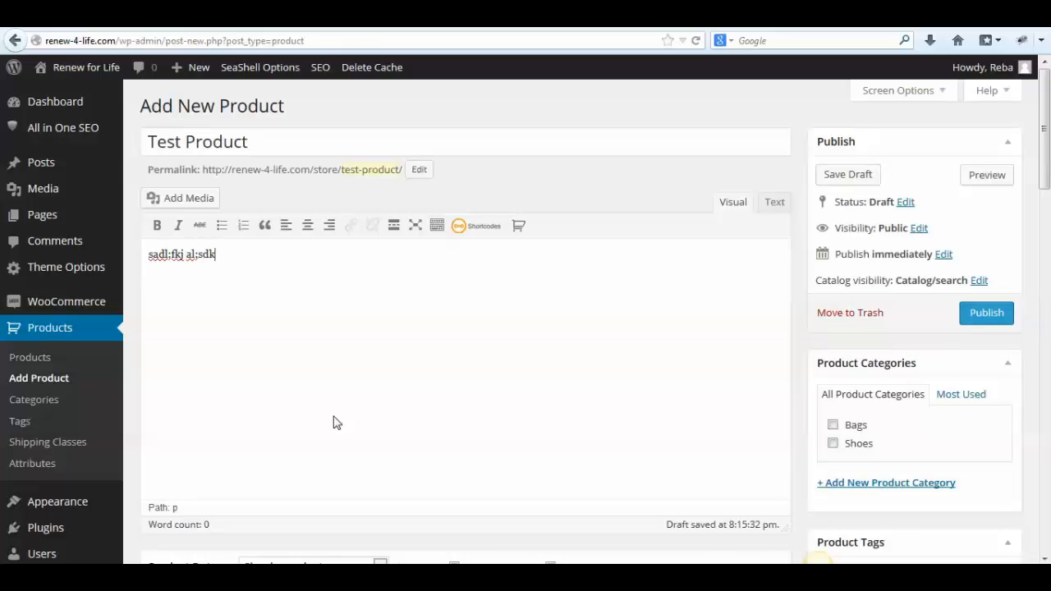
pyautogui.write('jf laskdjflkajdsflkasjdl; j')
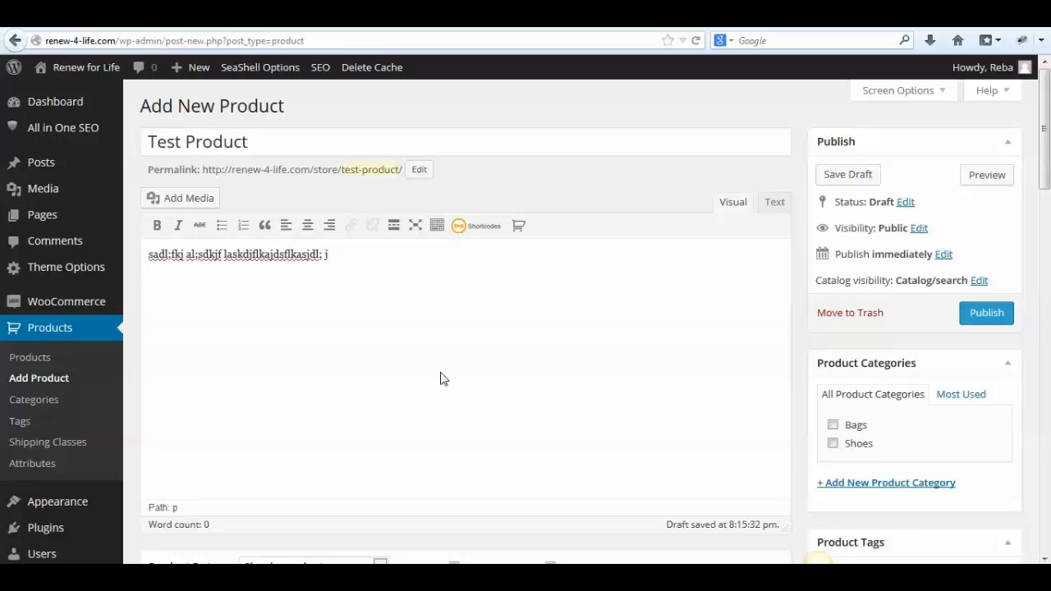
# Review the category options and choose Simple product as the product type in the product data
pyautogui.scroll(-2, 548, 323)
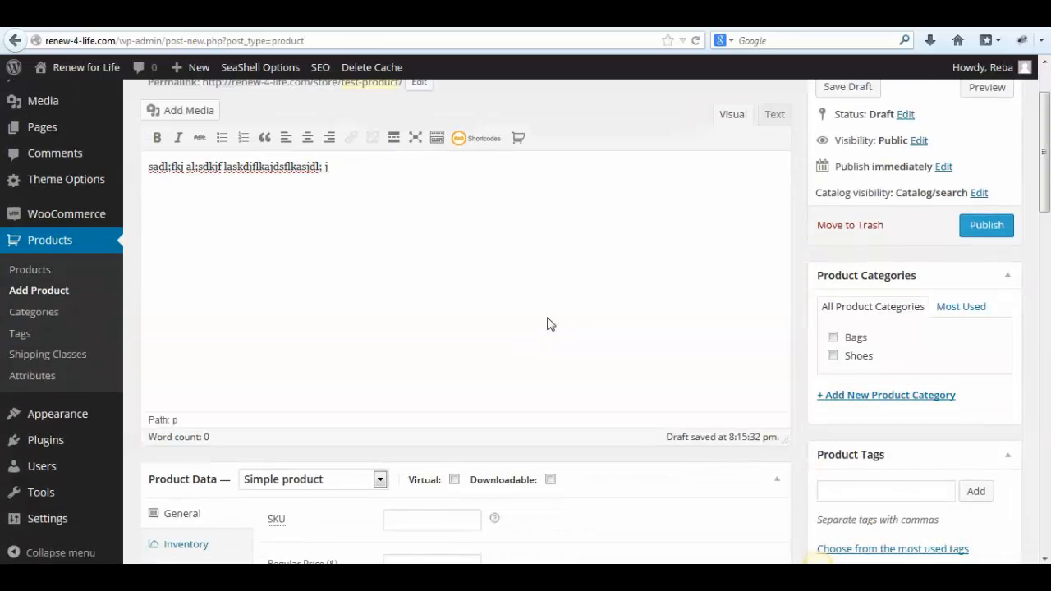
pyautogui.scroll(-4, 503, 242)
pyautogui.scroll(-2, 504, 242)
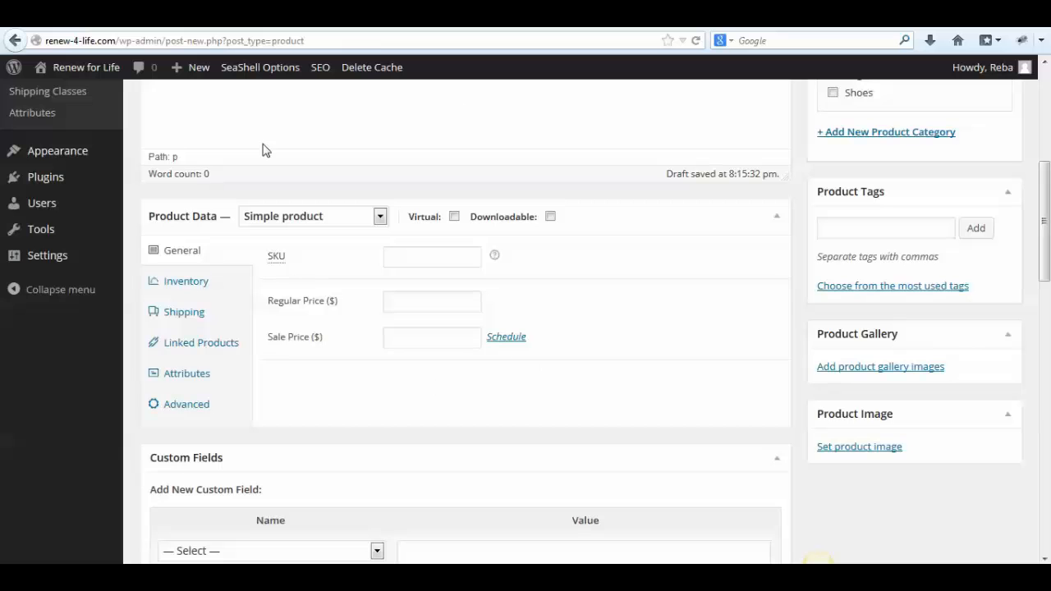
pyautogui.scroll(4, 824, 477)
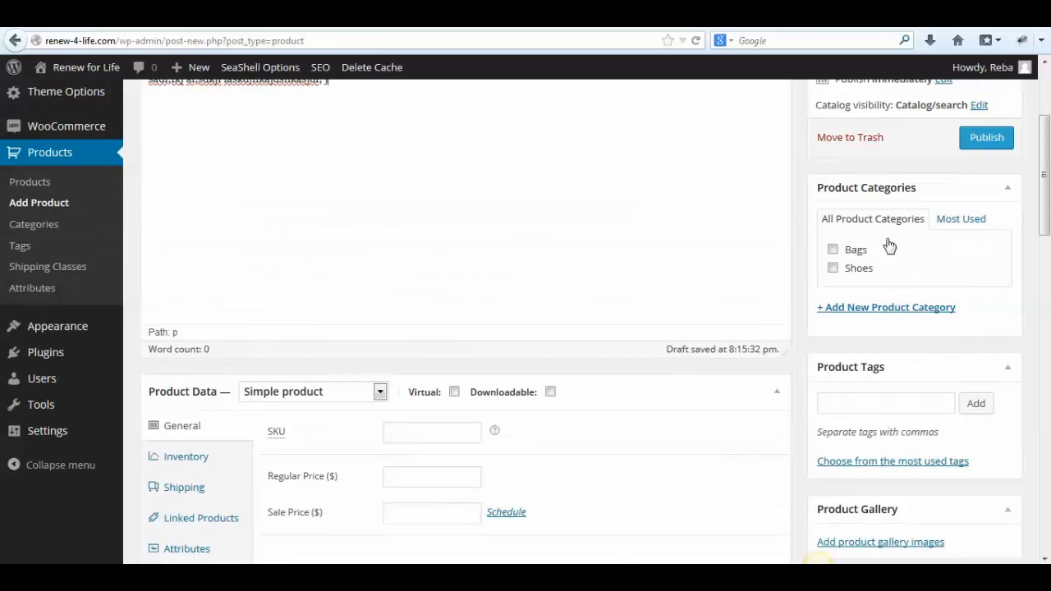
pyautogui.scroll(-4, 437, 291)
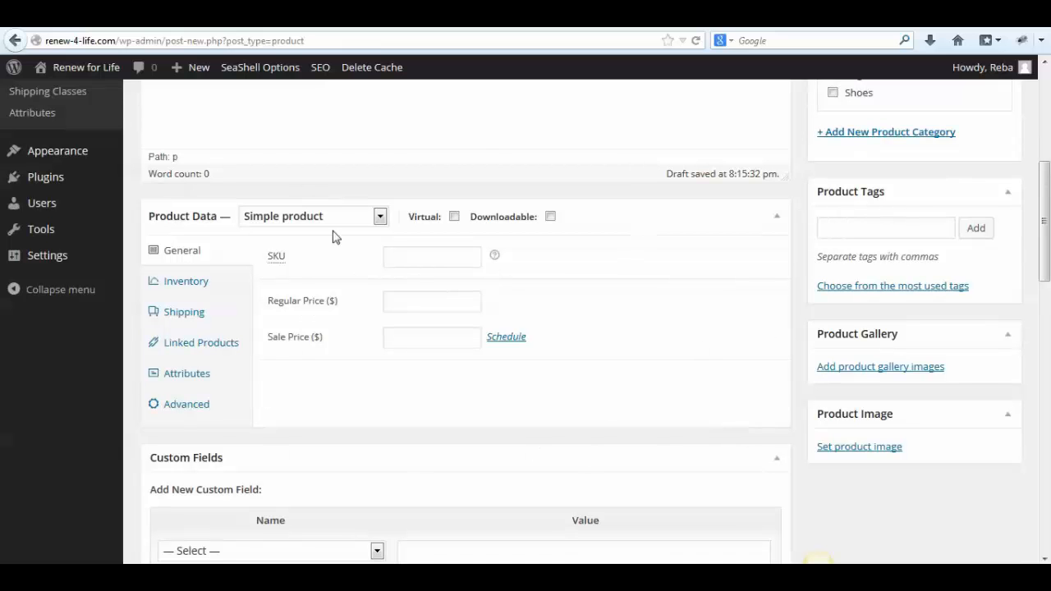
pyautogui.click(276, 218)
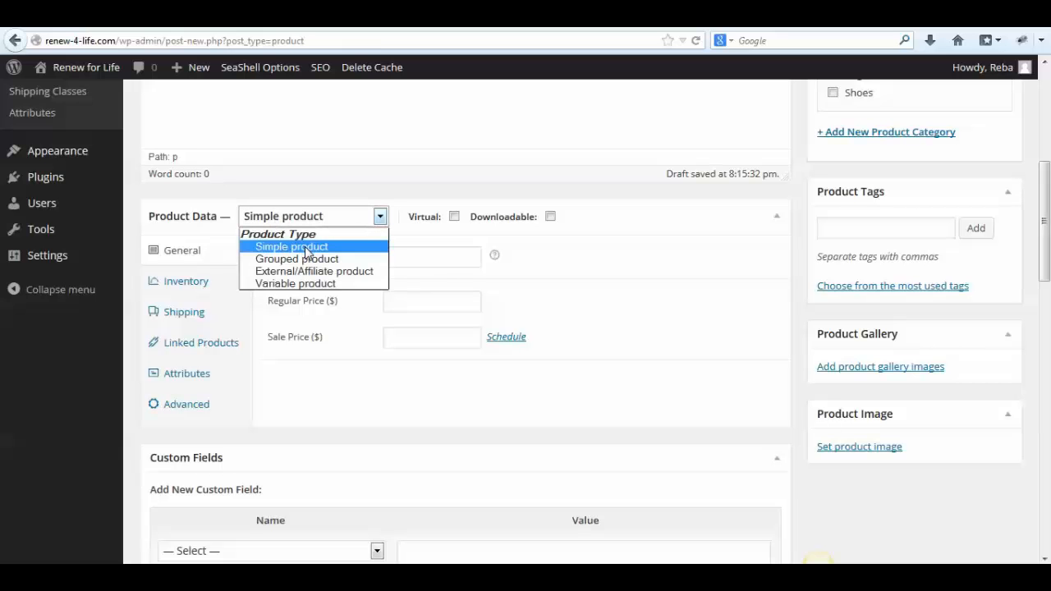
pyautogui.click(307, 248)
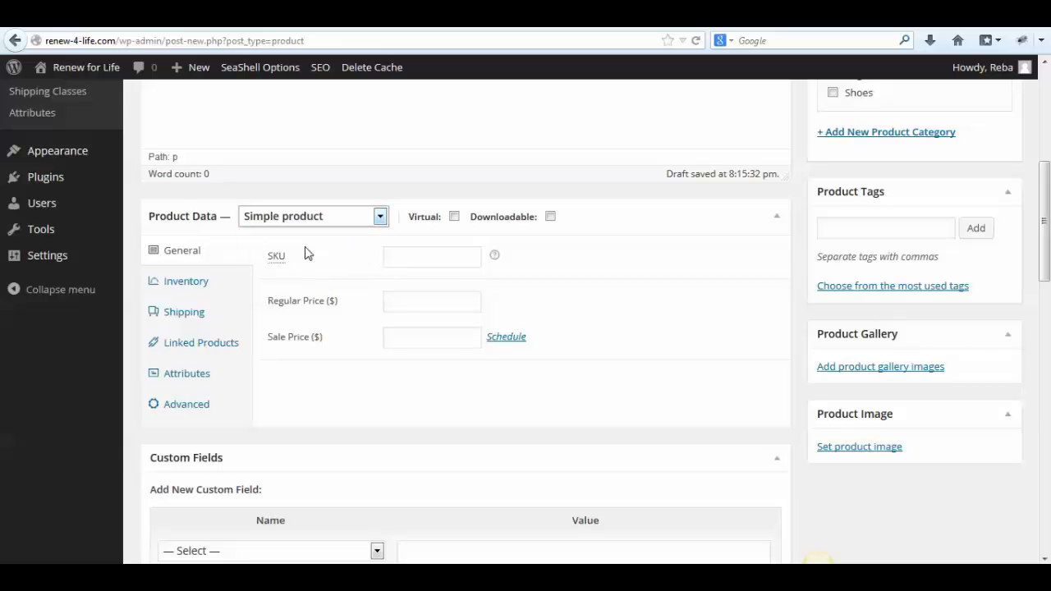
# Extend the product name to "Test Product T Shirt"
pyautogui.scroll(5, 416, 332)
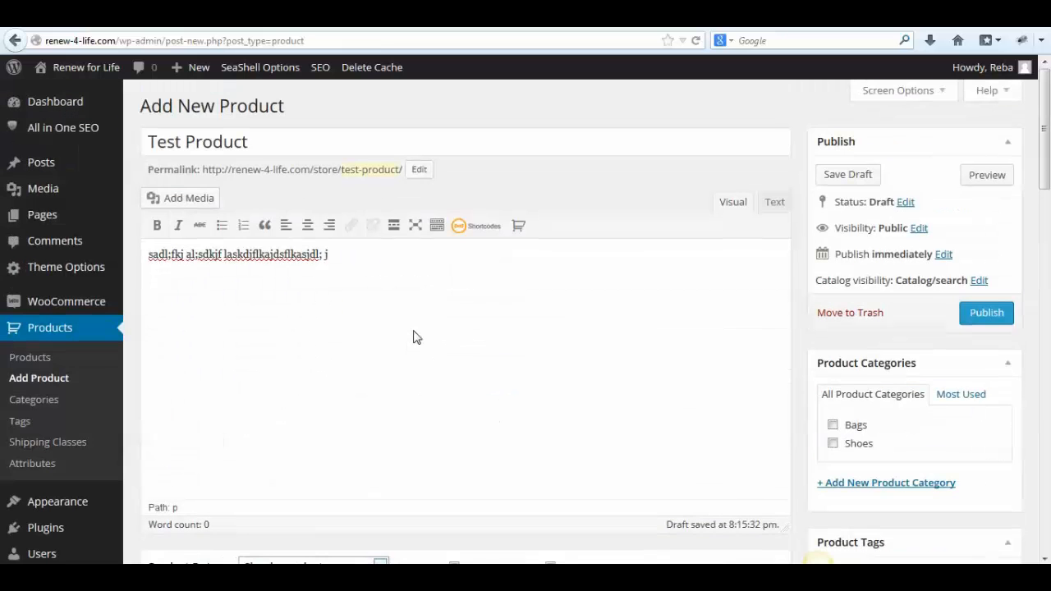
pyautogui.click(271, 146)
pyautogui.write('T ')
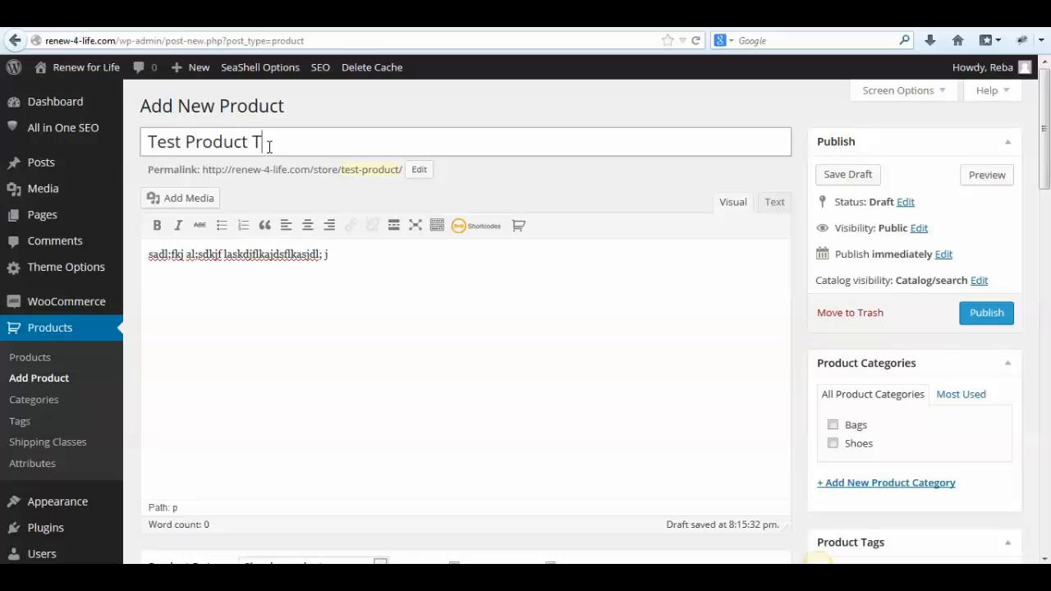
pyautogui.write('sh')
pyautogui.press('BackSpace')
pyautogui.press('BackSpace')
pyautogui.write('Shirt')
# View the explanation of the SKU field and set the product's regular price to $19.95
pyautogui.scroll(-5, 432, 350)
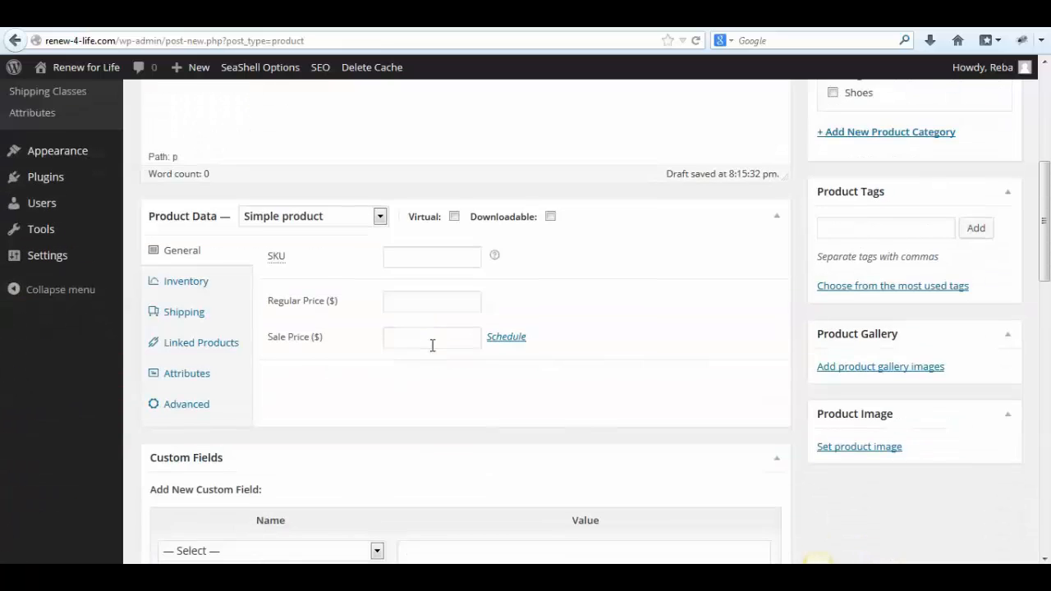
pyautogui.click(462, 171)
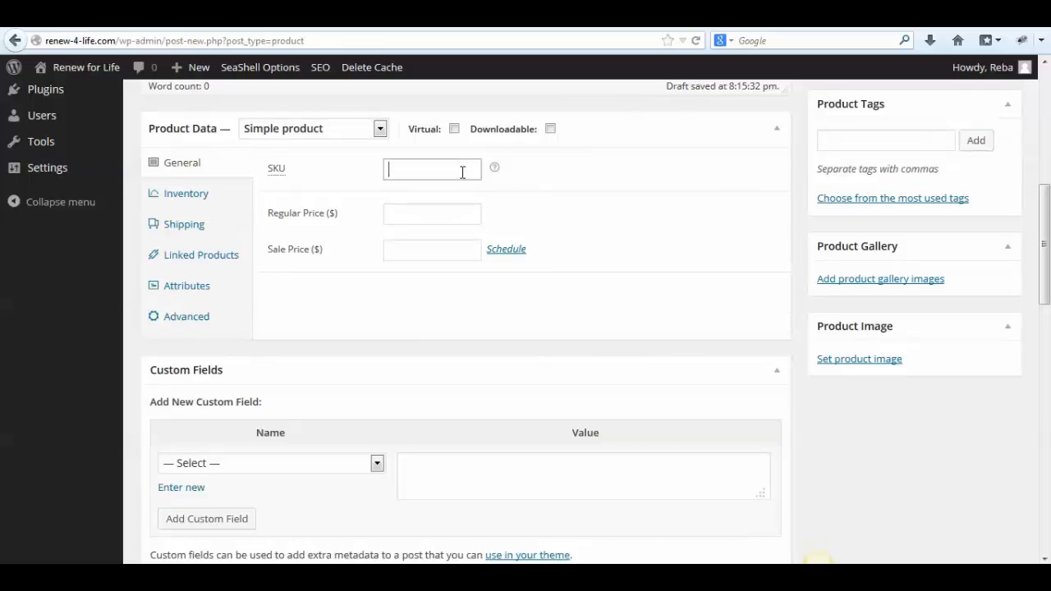
pyautogui.moveTo(495, 167)
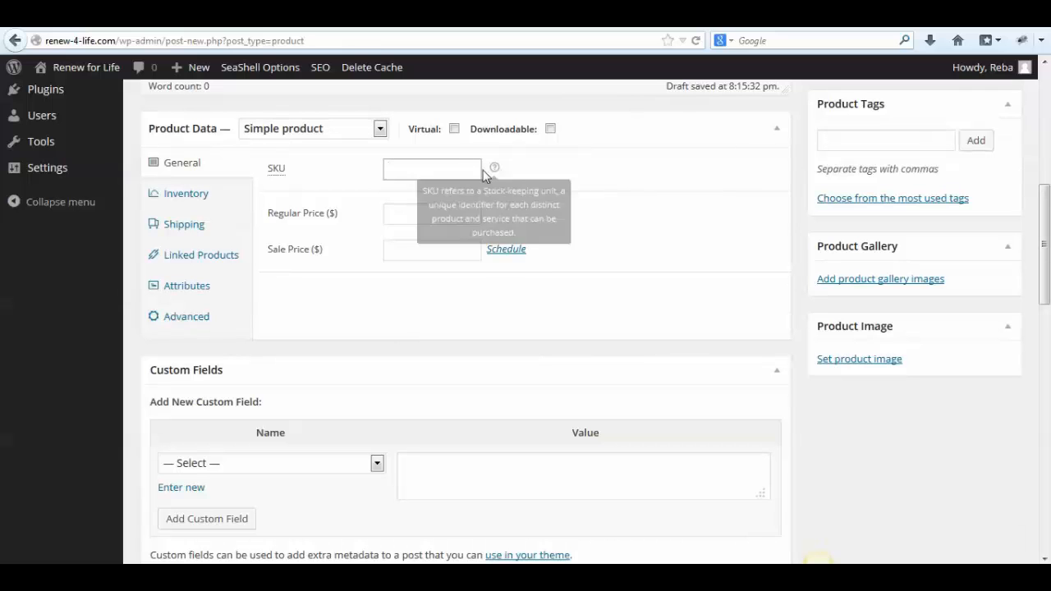
pyautogui.click(400, 201)
pyautogui.click(410, 209)
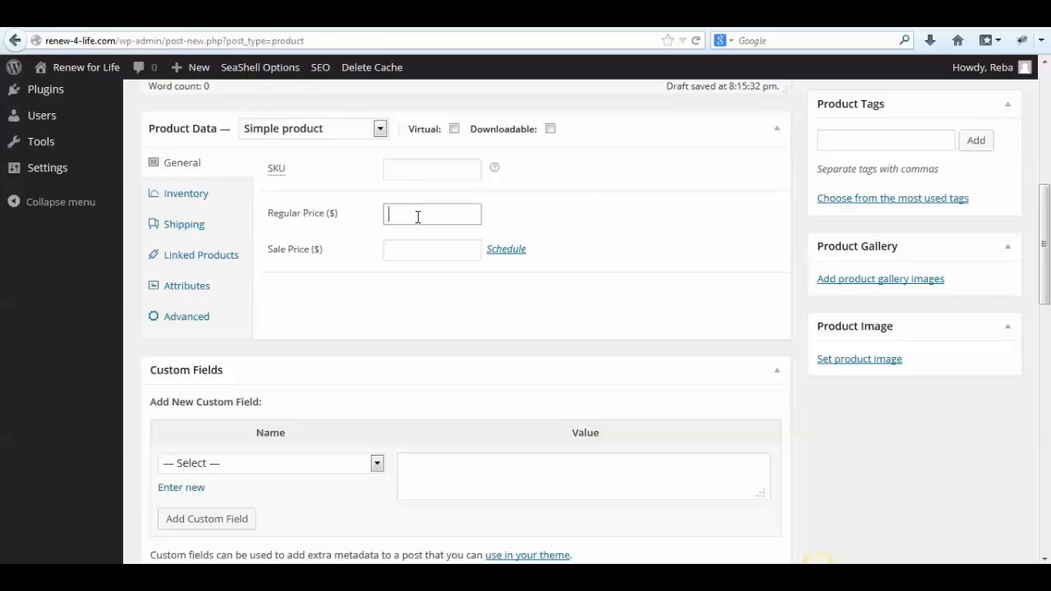
pyautogui.write('19.95')
pyautogui.click(433, 246)
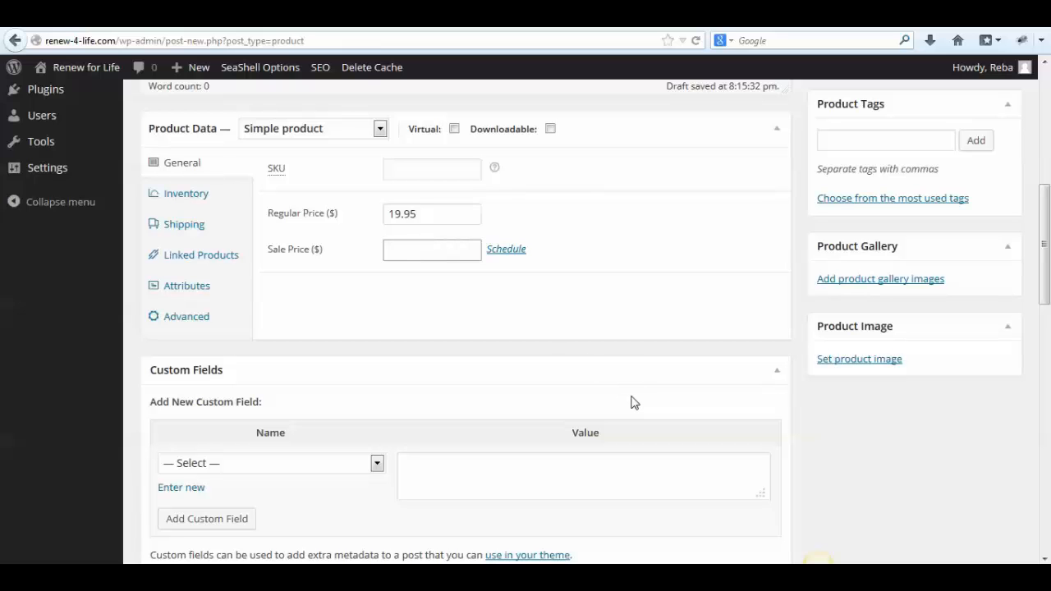
# Set the product's sale price to $15.95 and enable stock management with a stock quantity of 30
pyautogui.write('15.95')
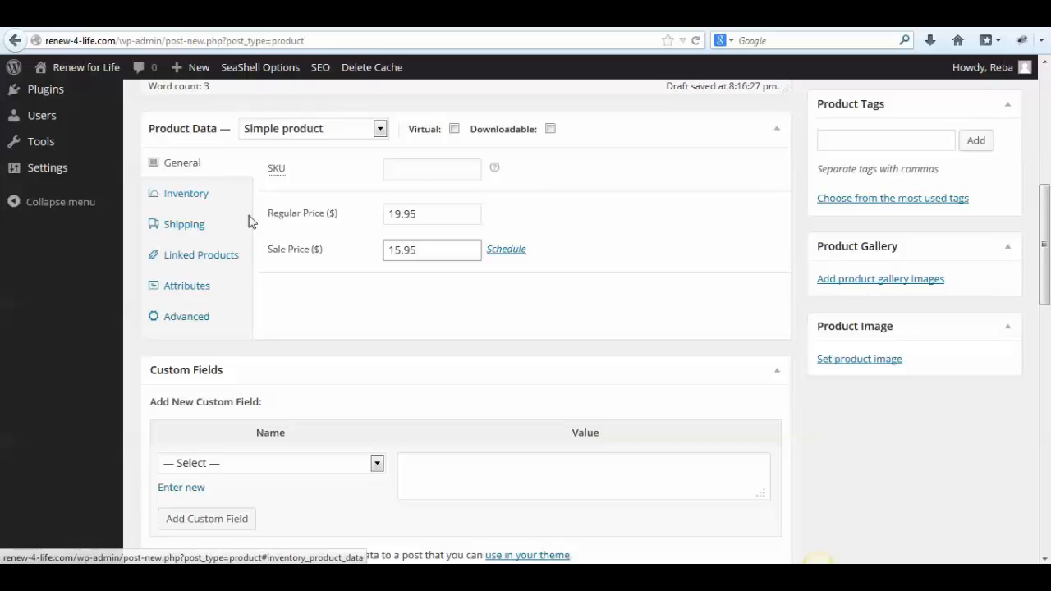
pyautogui.click(197, 197)
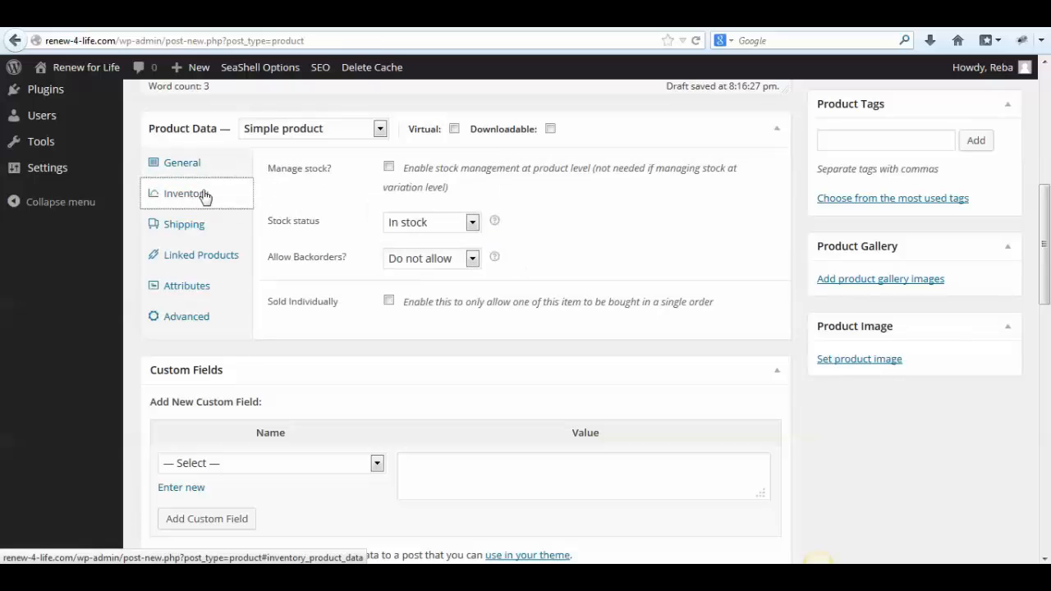
pyautogui.click(389, 170)
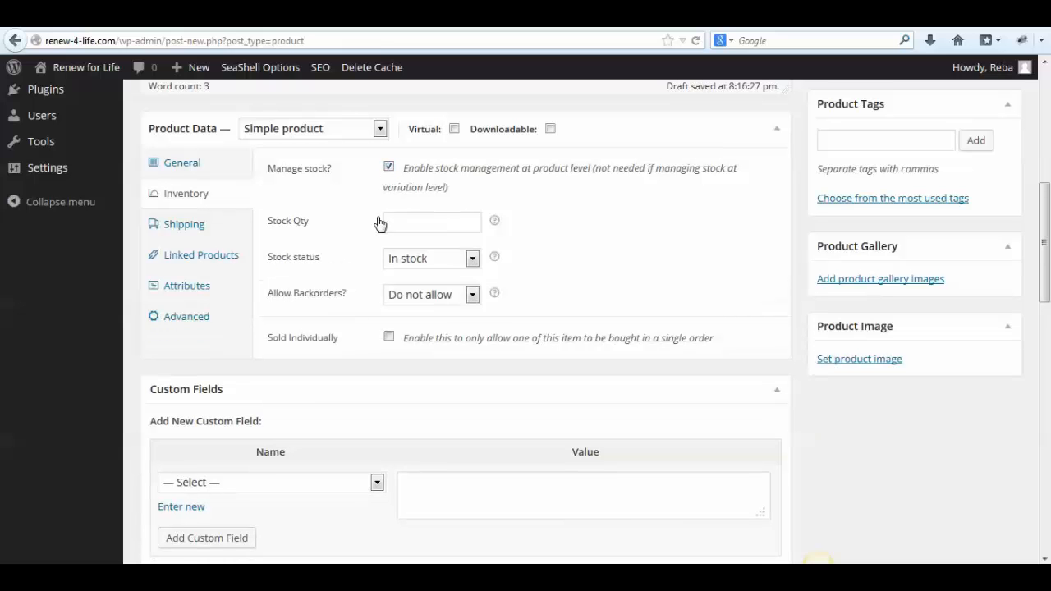
pyautogui.click(398, 219)
pyautogui.write('30')
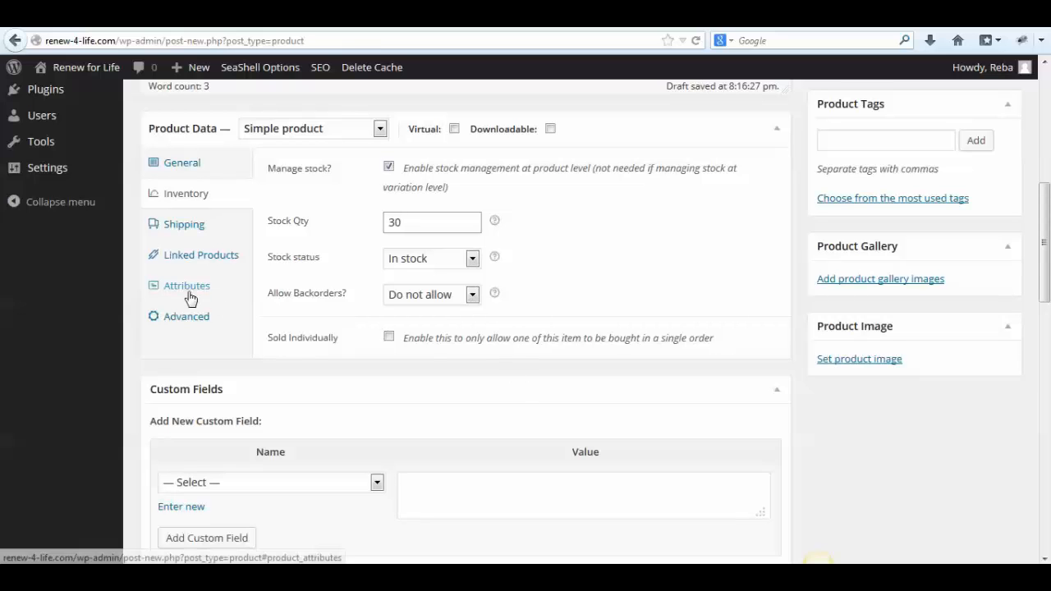
# Review the product's shipping settings and its up-sell, cross-sell and grouping options
pyautogui.click(184, 232)
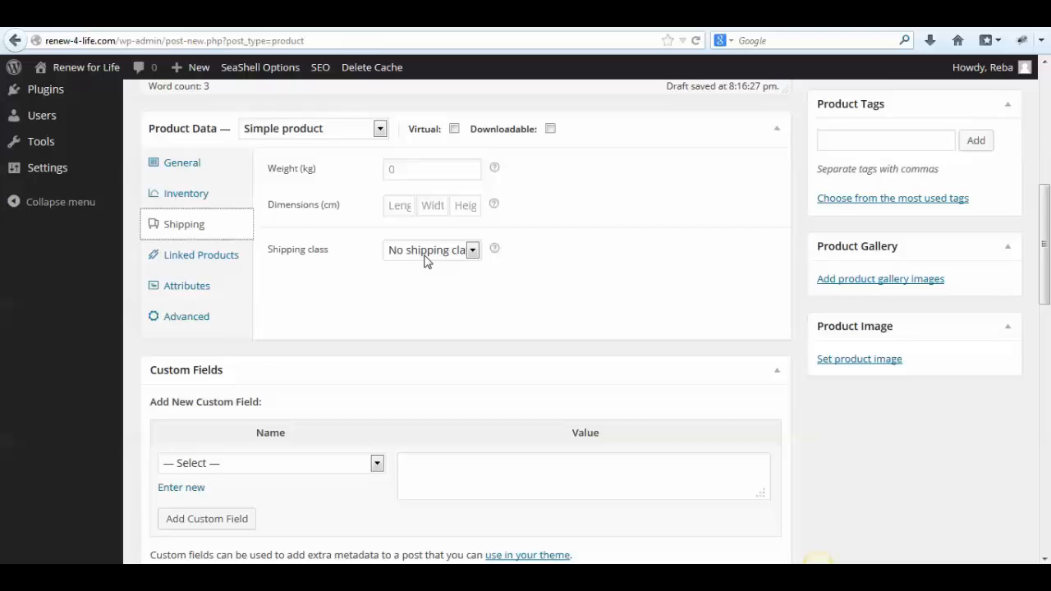
pyautogui.scroll(5, 424, 258)
pyautogui.scroll(-6, 425, 258)
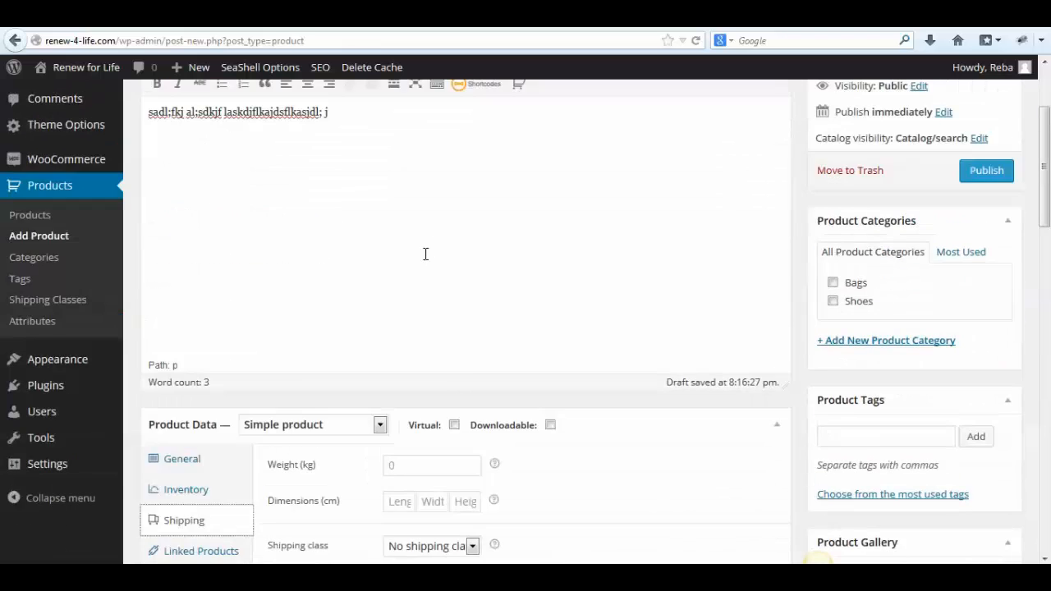
pyautogui.click(186, 172)
pyautogui.rightClick(185, 173)
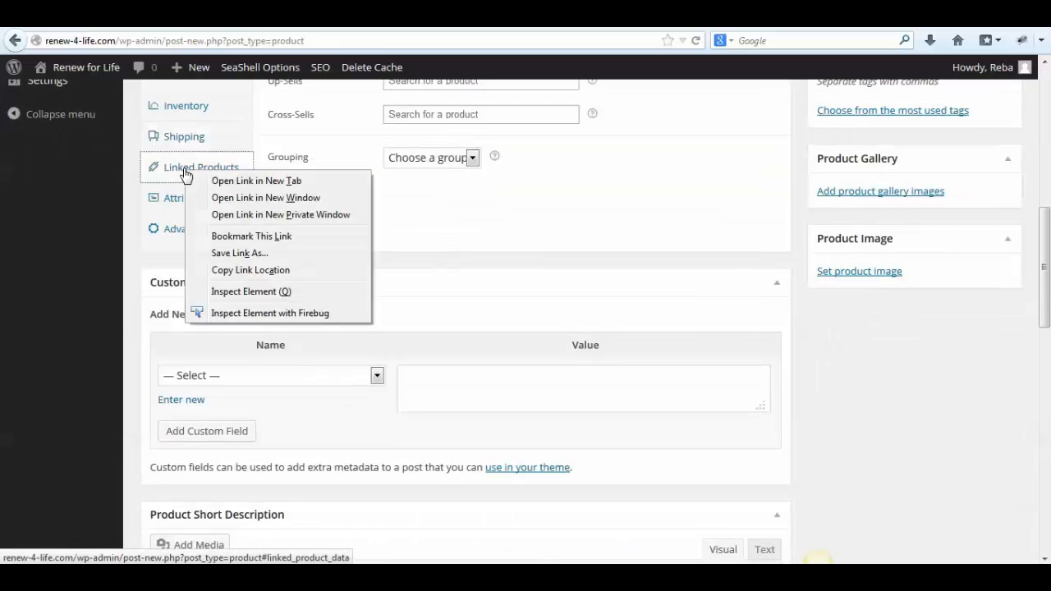
pyautogui.click(640, 220)
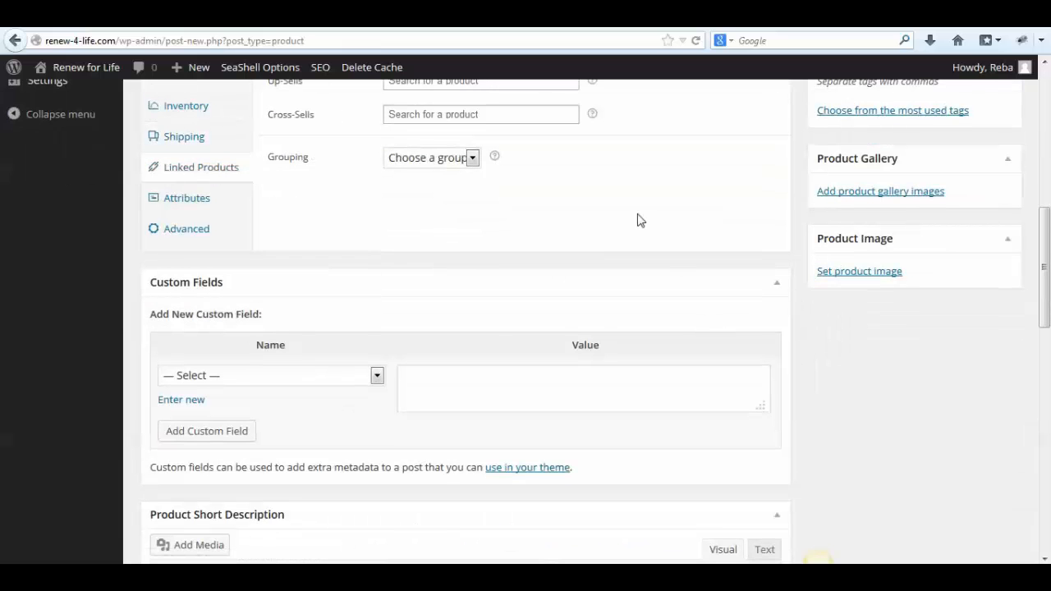
pyautogui.scroll(4, 639, 216)
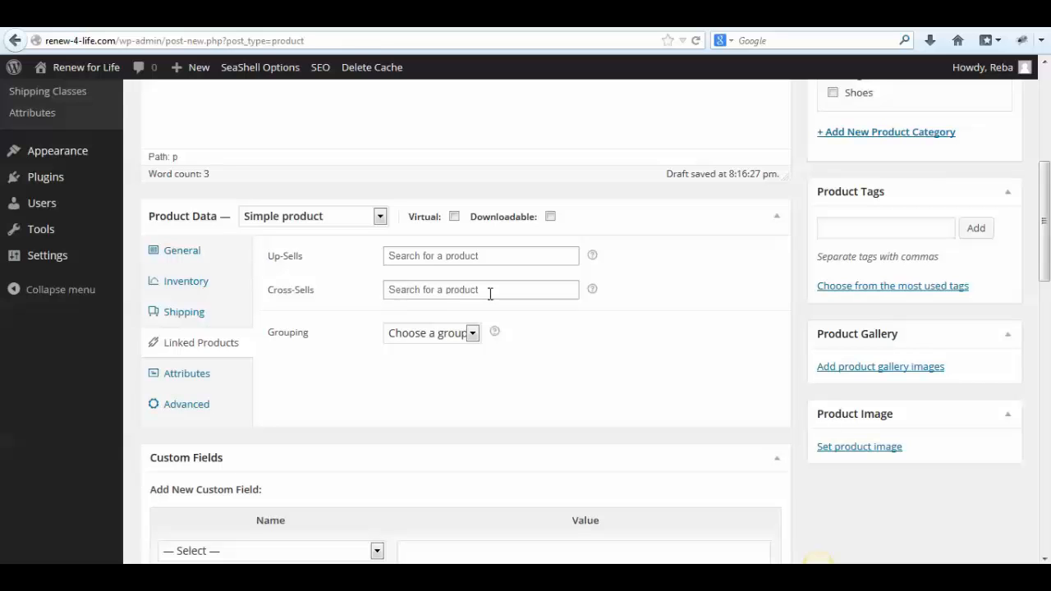
# Add a custom product attribute named Size to the product data
pyautogui.rightClick(179, 383)
pyautogui.click(177, 382)
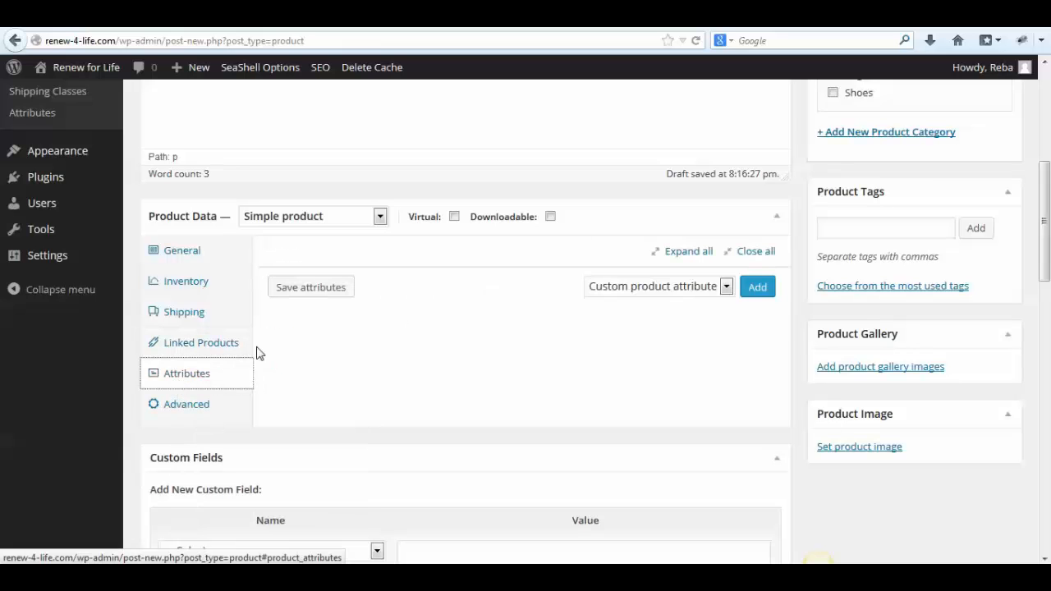
pyautogui.click(677, 287)
pyautogui.click(678, 288)
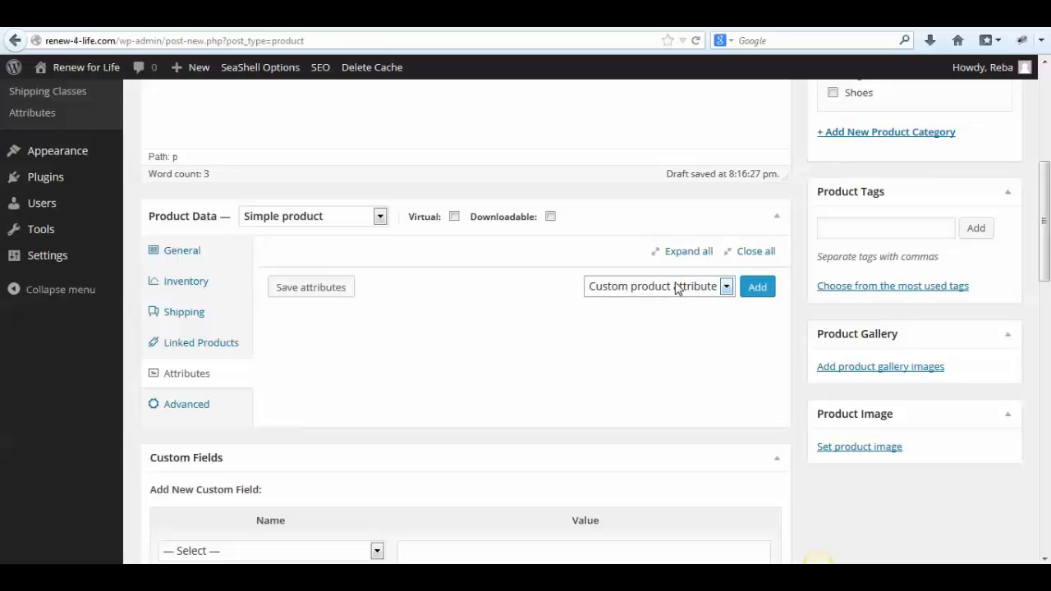
pyautogui.click(760, 288)
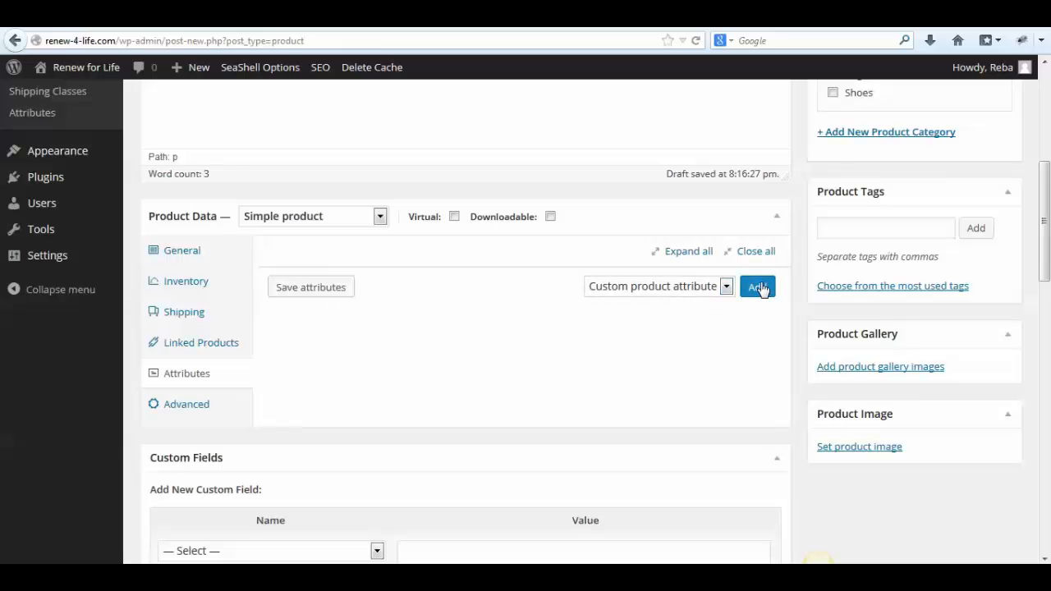
pyautogui.click(353, 345)
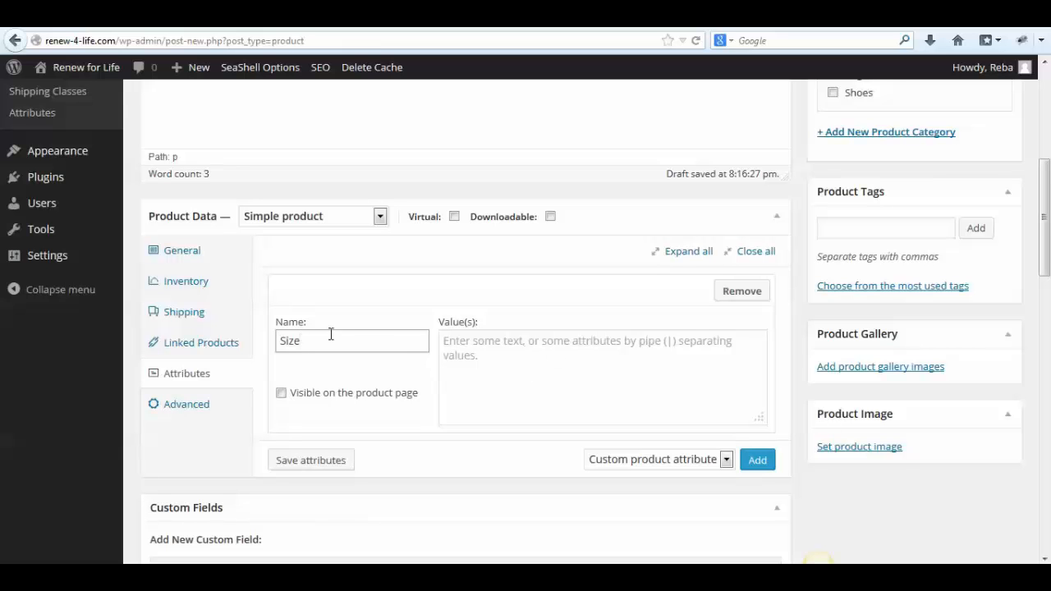
# Enter "Small | Medium | Large | Extra Large" as the values of the Size attribute
pyautogui.click(502, 362)
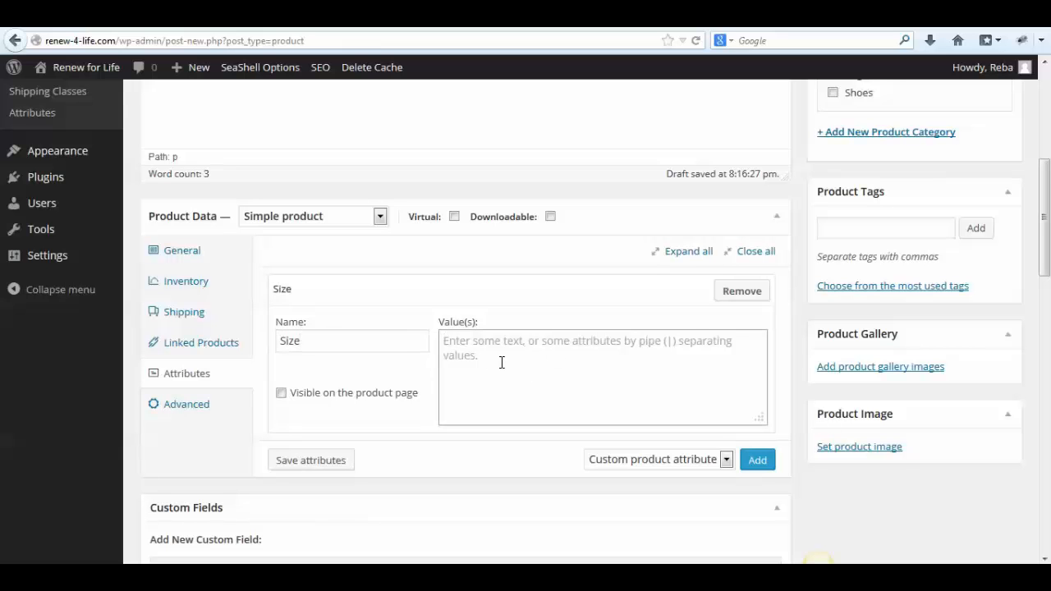
pyautogui.write('Snma')
pyautogui.press('BackSpace')
pyautogui.press('BackSpace')
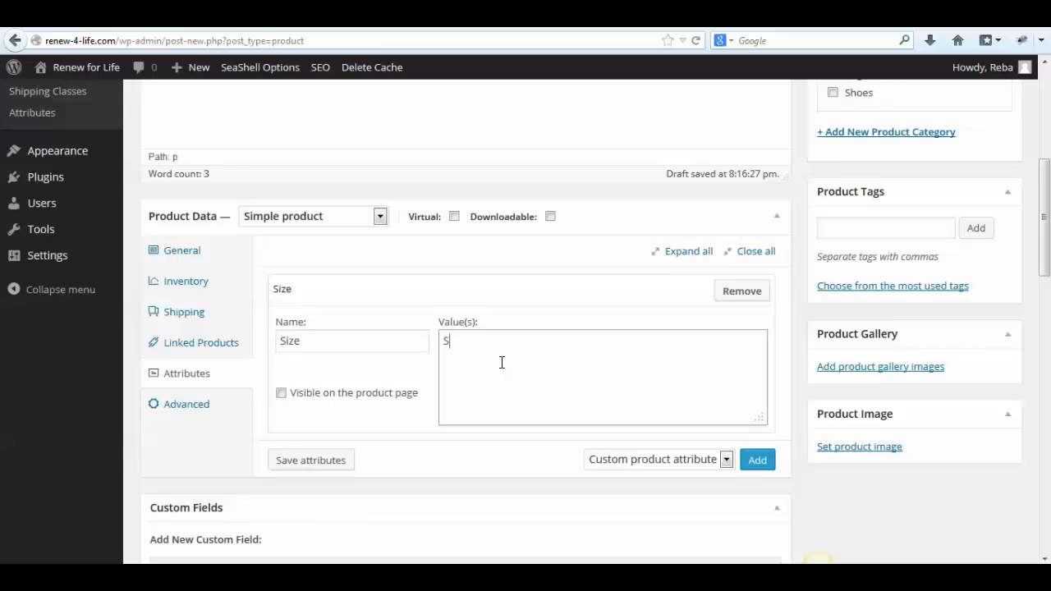
pyautogui.write('mn')
pyautogui.write(' Medium | La')
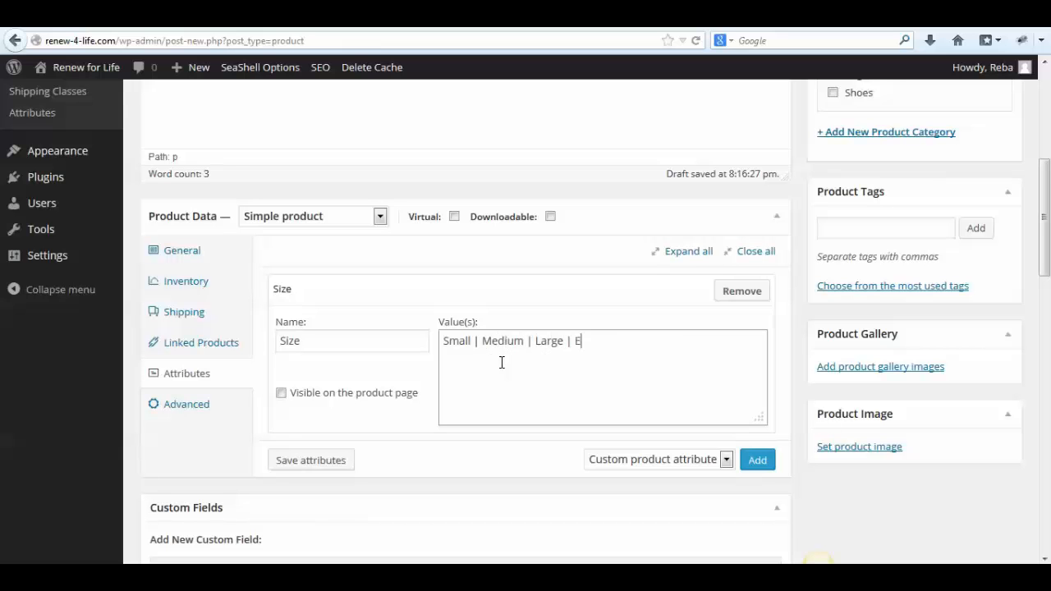
pyautogui.write('rge')
# Make the Size attribute visible on the product page and save the attributes
pyautogui.click(342, 347)
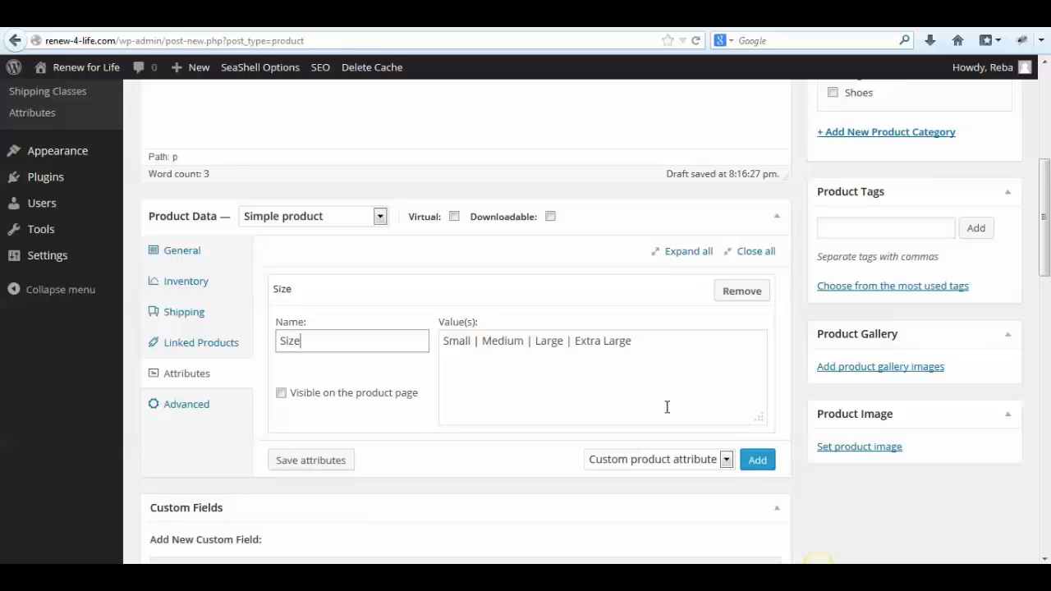
pyautogui.click(281, 394)
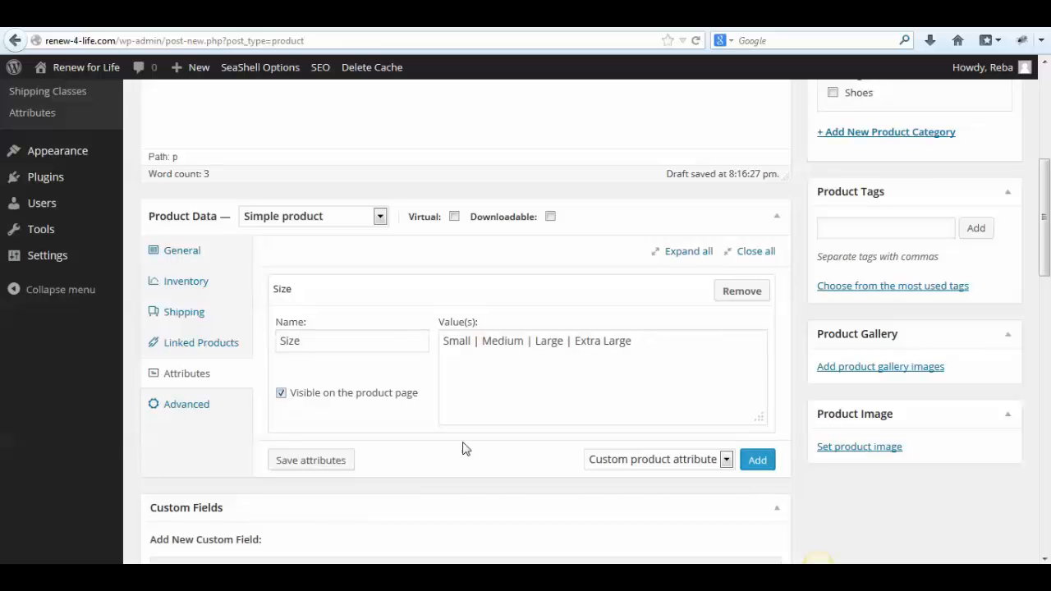
pyautogui.click(310, 468)
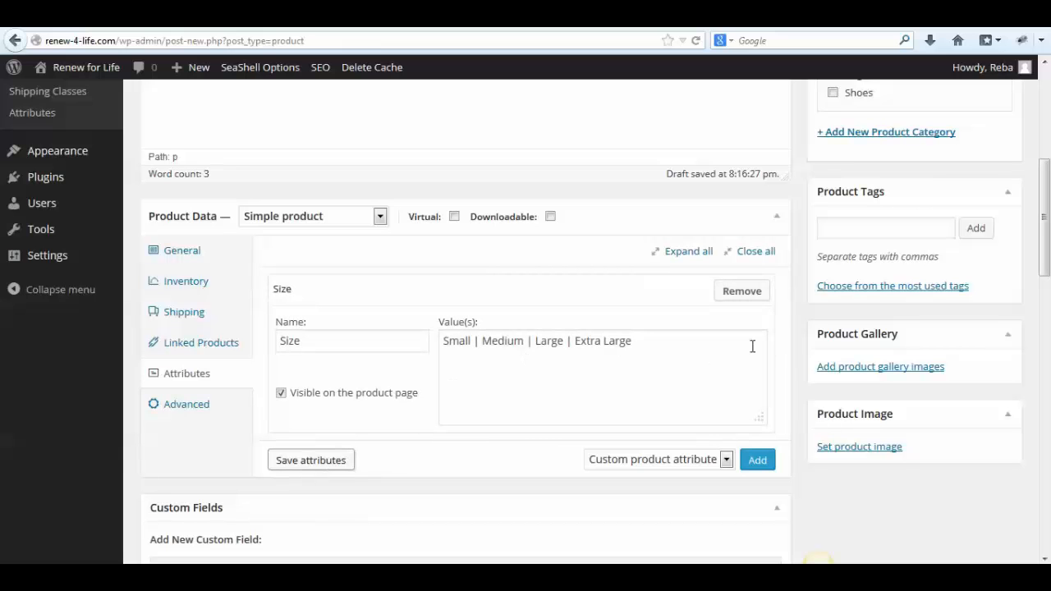
# Add a second custom product attribute named Color with the values "Red | Blue | Green"
pyautogui.click(757, 462)
pyautogui.scroll(-1, 534, 439)
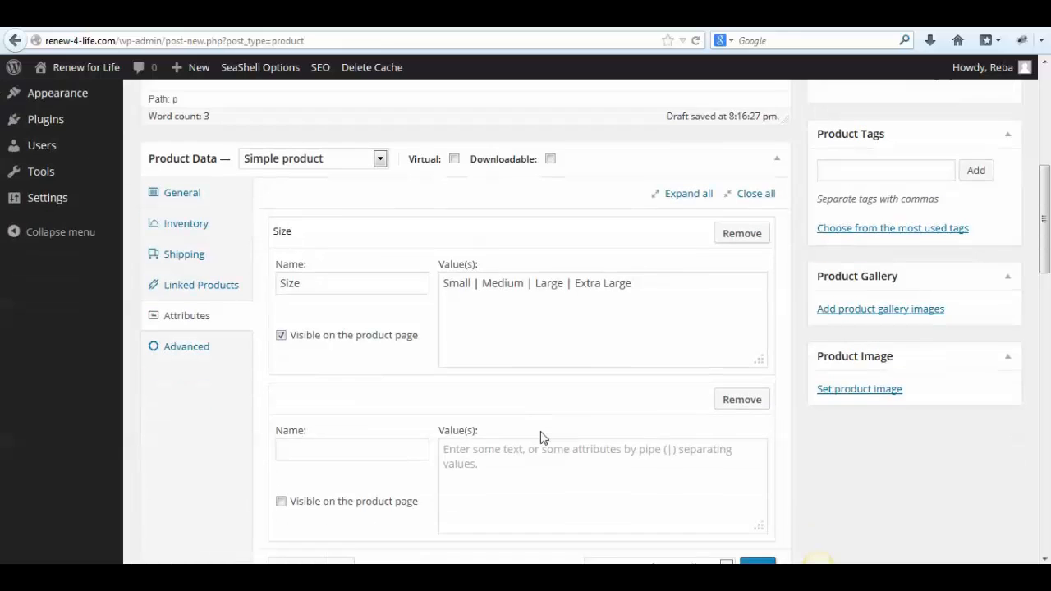
pyautogui.scroll(-1, 541, 437)
pyautogui.click(328, 417)
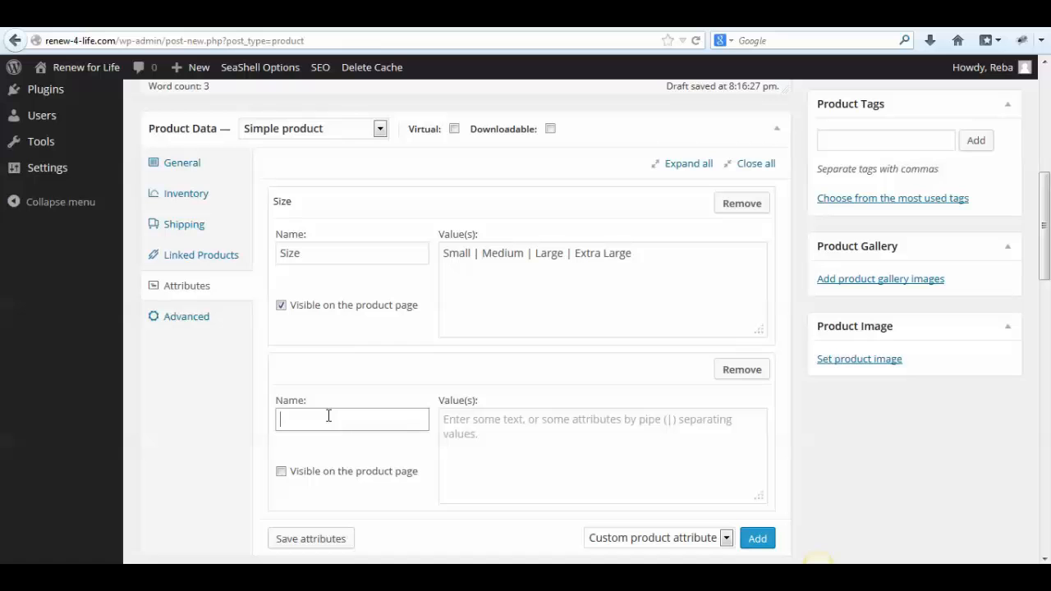
pyautogui.click(533, 442)
pyautogui.write('Red | Blu')
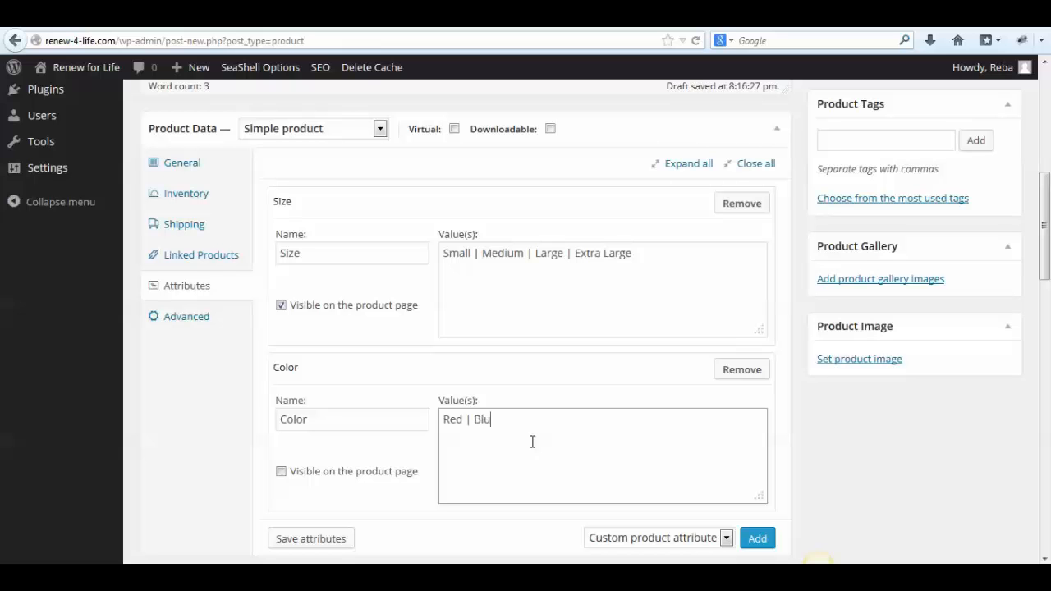
pyautogui.write('e | Green')
# Make the Color attribute visible on the product page and save the attributes
pyautogui.scroll(-2, 353, 430)
pyautogui.click(282, 386)
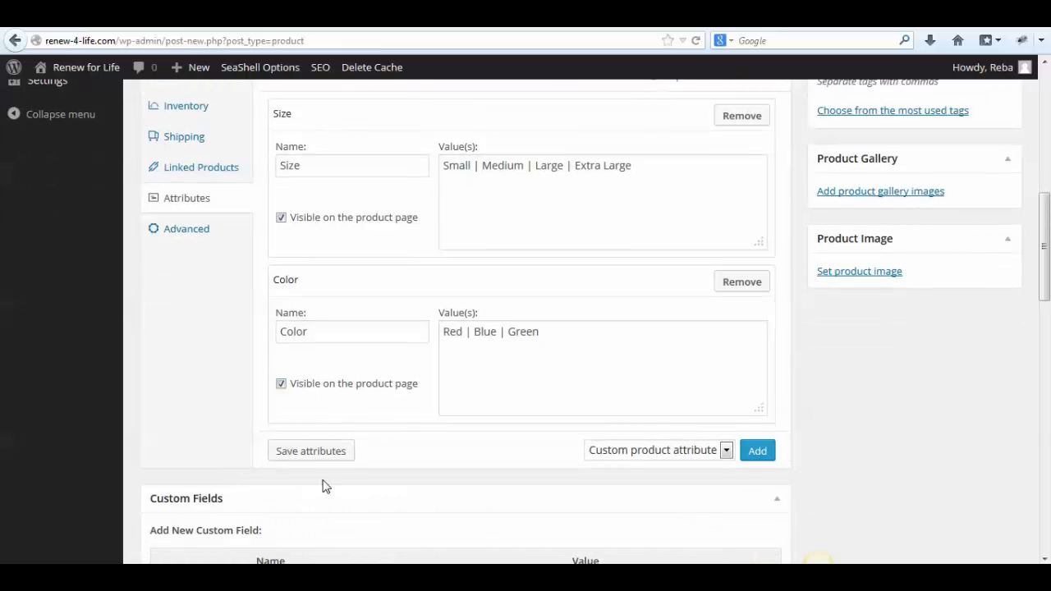
pyautogui.click(311, 448)
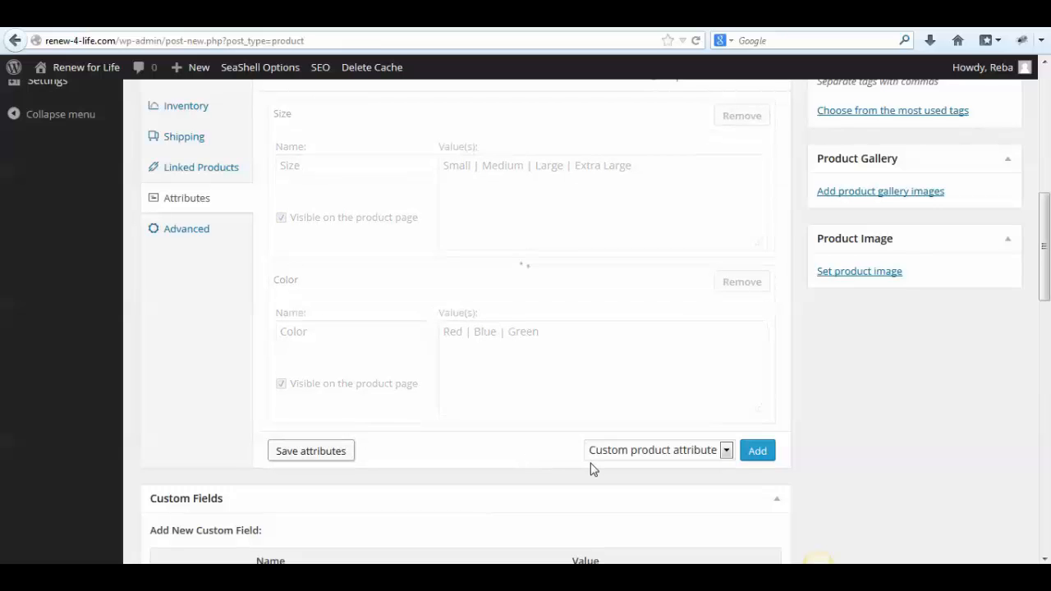
# Review the product's advanced settings for purchase note, menu order and reviews
pyautogui.scroll(2, 467, 408)
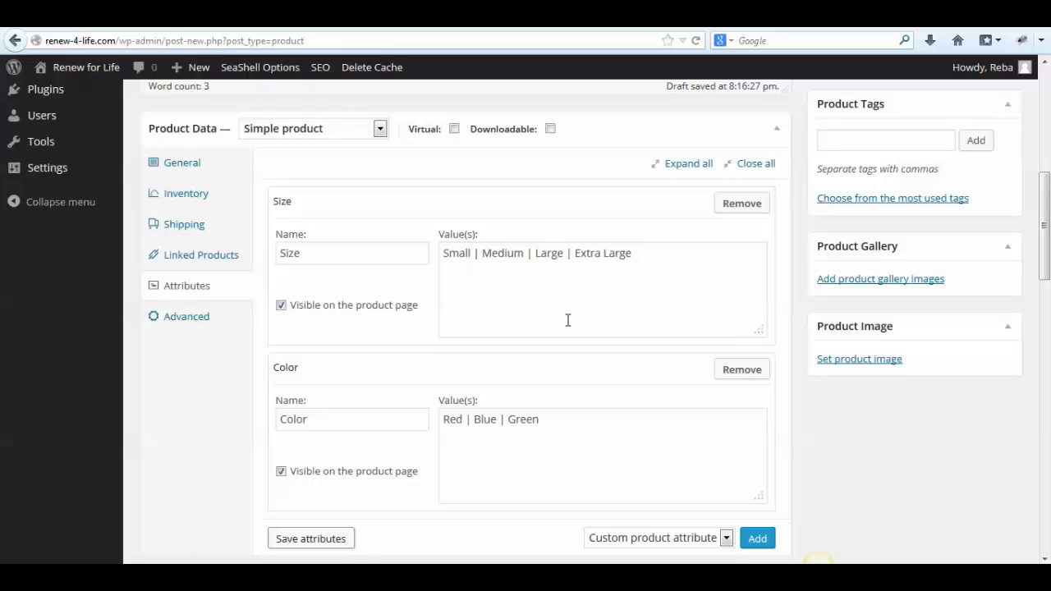
pyautogui.click(166, 326)
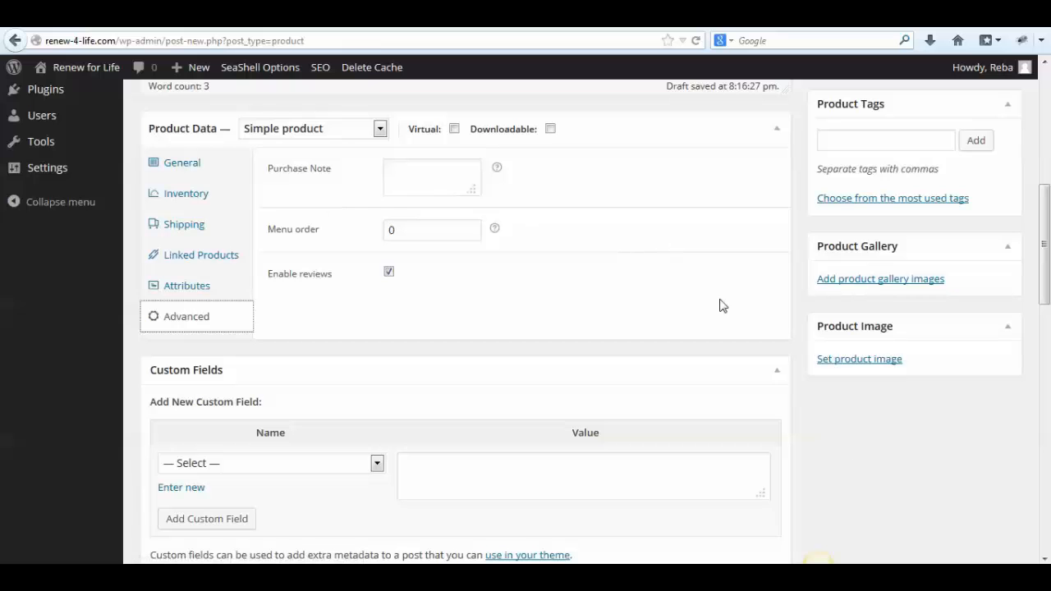
pyautogui.scroll(-2, 912, 489)
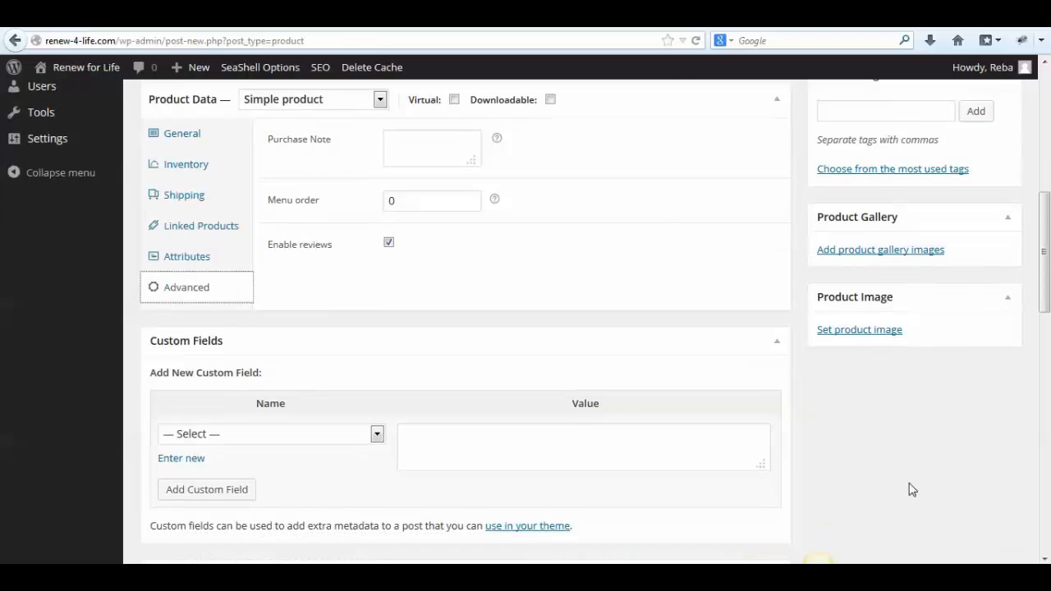
# Create a new product category named "Shirts" for the product
pyautogui.scroll(6, 912, 490)
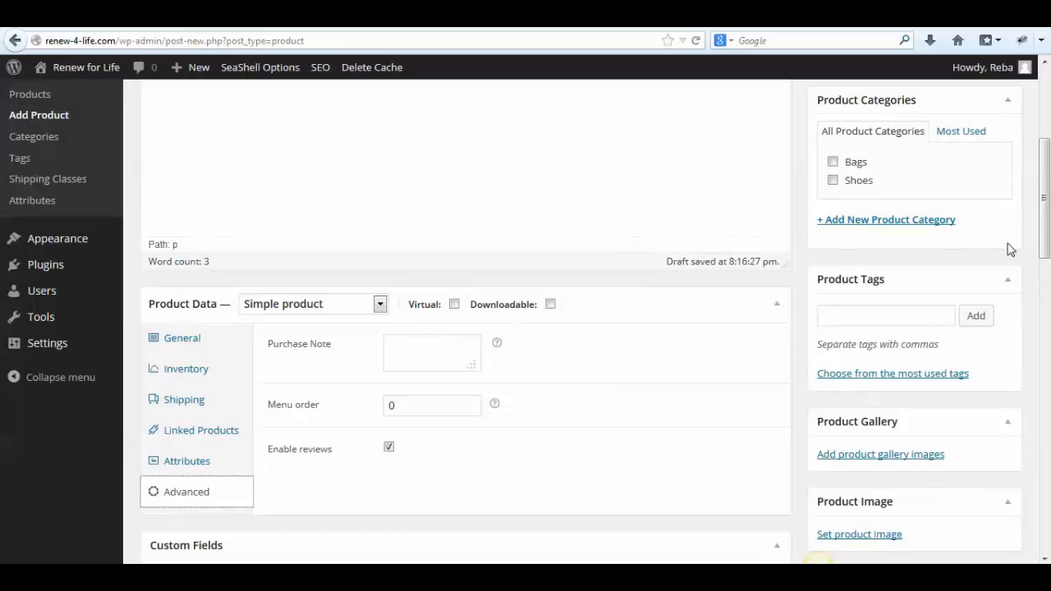
pyautogui.moveTo(1041, 245)
pyautogui.mouseDown()
pyautogui.moveTo(1040, 110)
pyautogui.moveTo(1040, 219)
pyautogui.moveTo(1027, 230)
pyautogui.mouseUp()
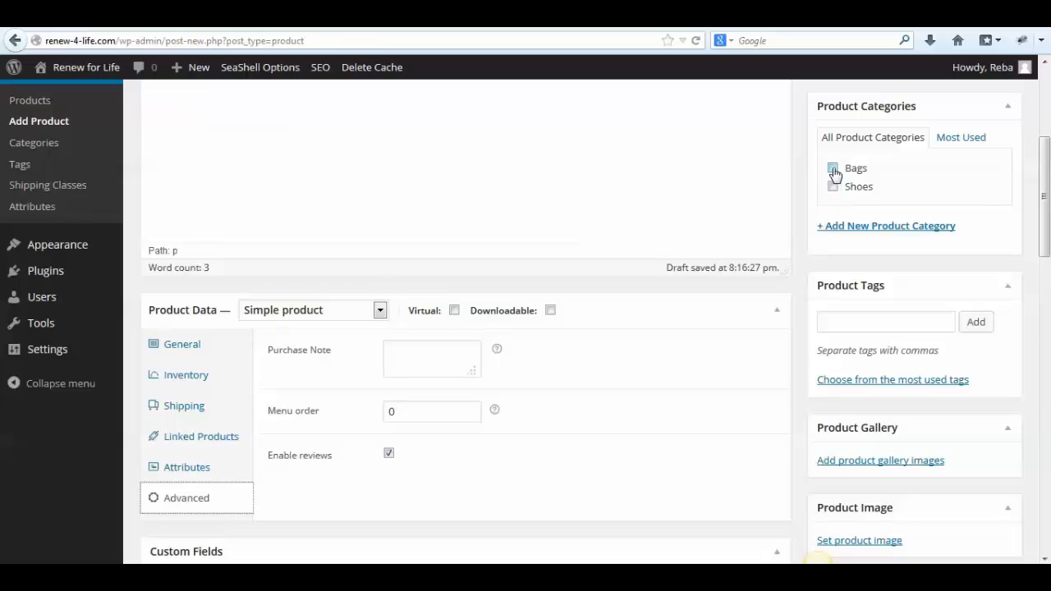
pyautogui.click(867, 236)
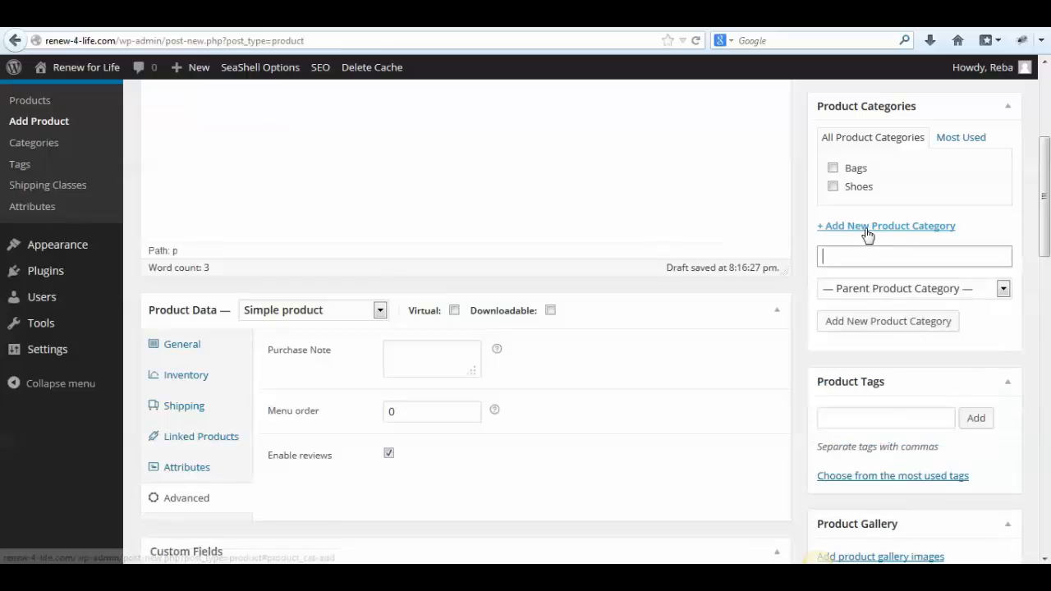
pyautogui.write('Shirts')
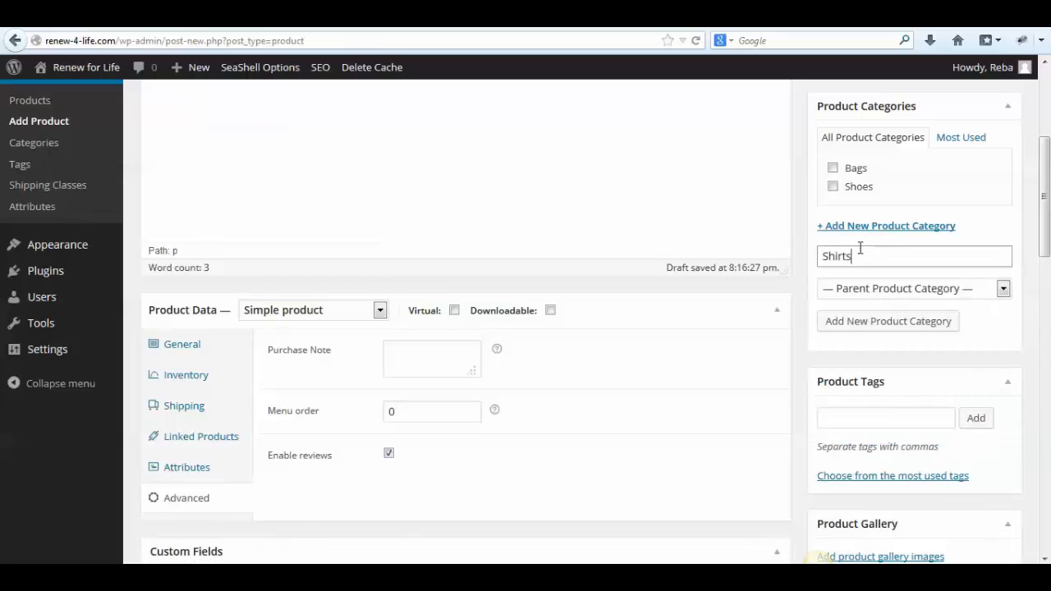
pyautogui.click(871, 325)
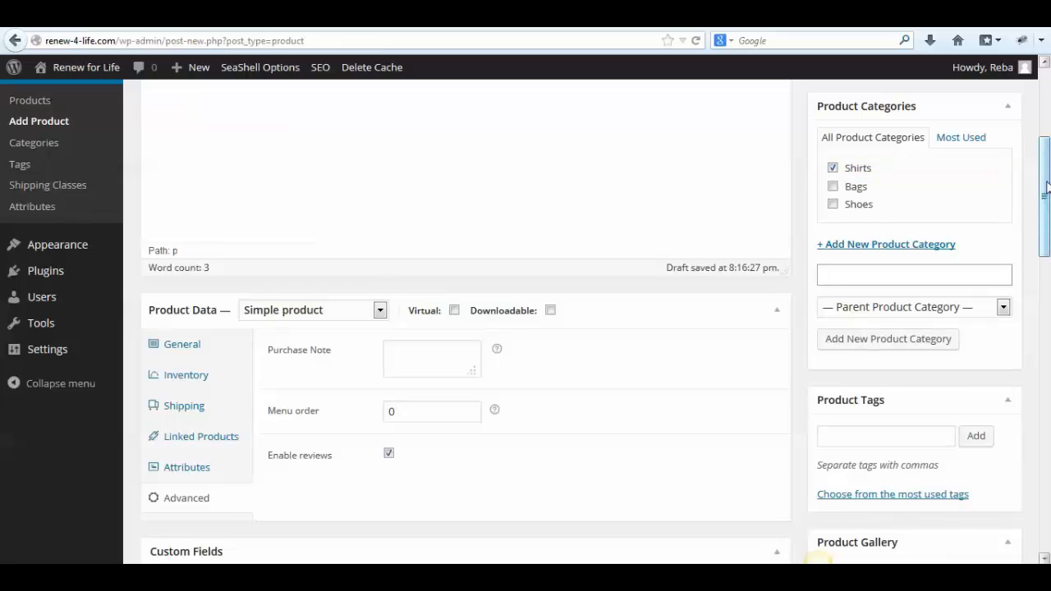
# Enter "shirt, tshirt, men's shirt" as the product tags
pyautogui.moveTo(1044, 187); pyautogui.dragTo(1047, 243)
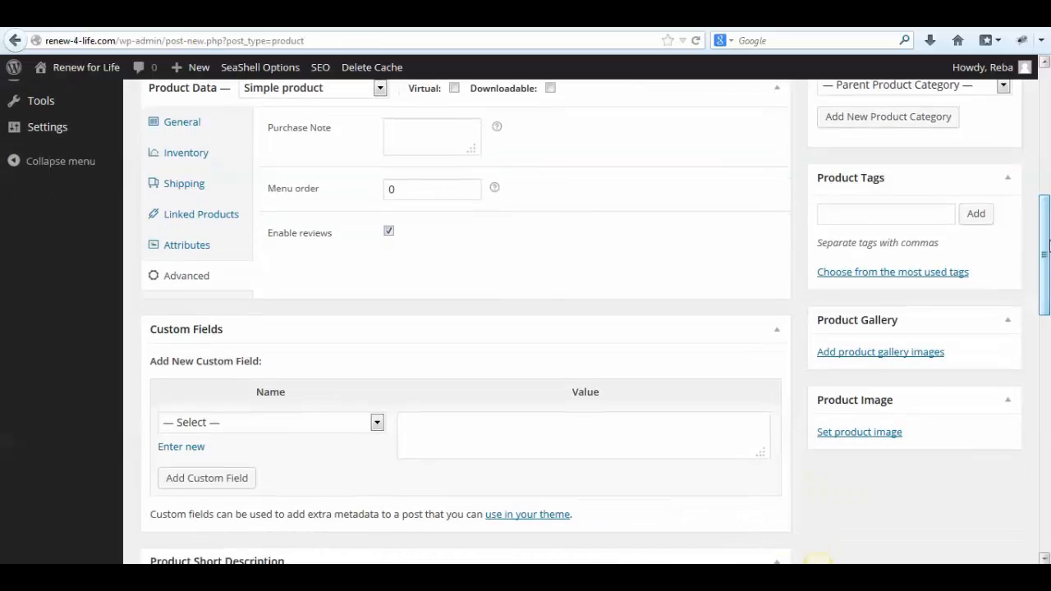
pyautogui.click(898, 210)
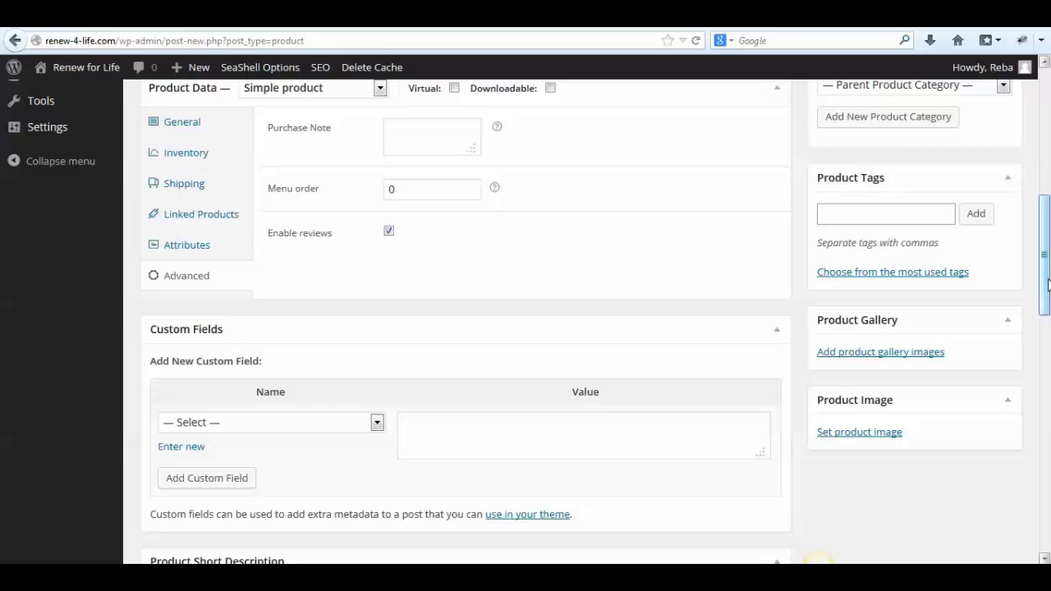
pyautogui.write("shirt, tshirt, men's sh")
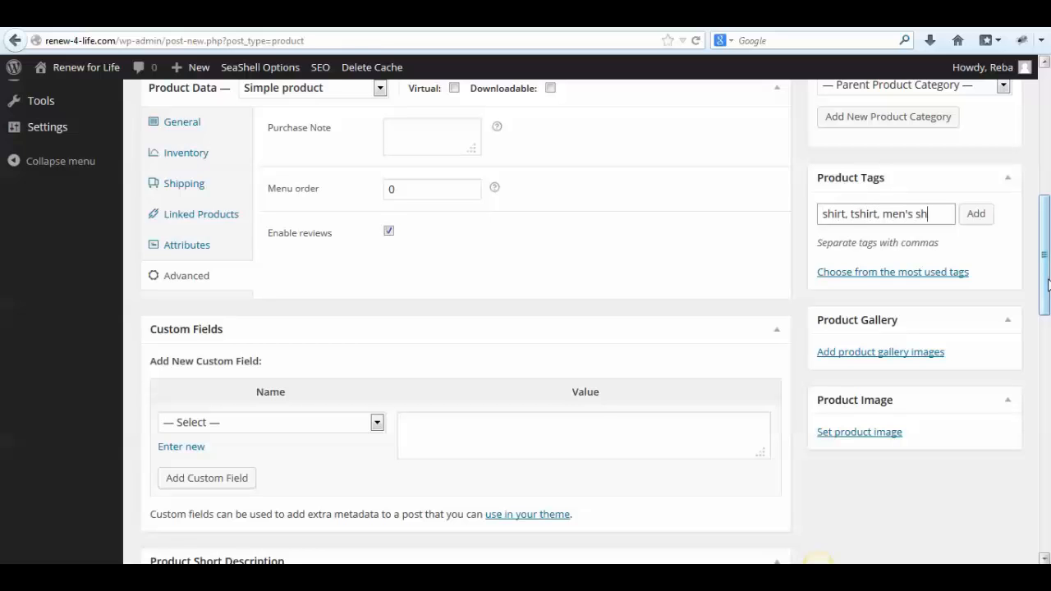
pyautogui.write('irt,')
pyautogui.press('BackSpace')
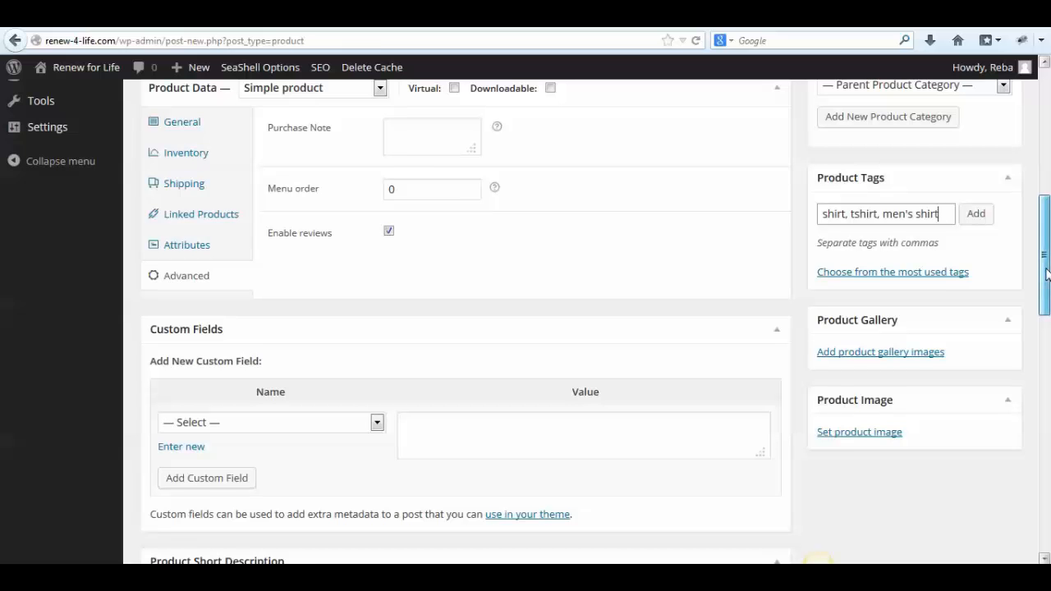
# Add four media library images to the product gallery: both sunset yoga pictures, the woman in the gym, and the stones with bottles
pyautogui.scroll(-1, 1045, 267)
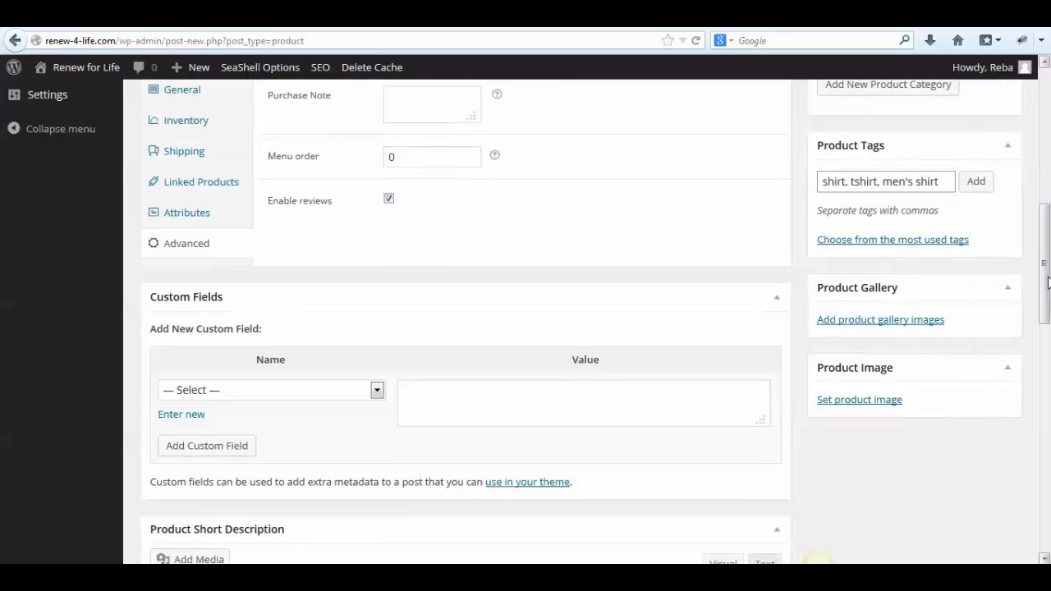
pyautogui.click(854, 322)
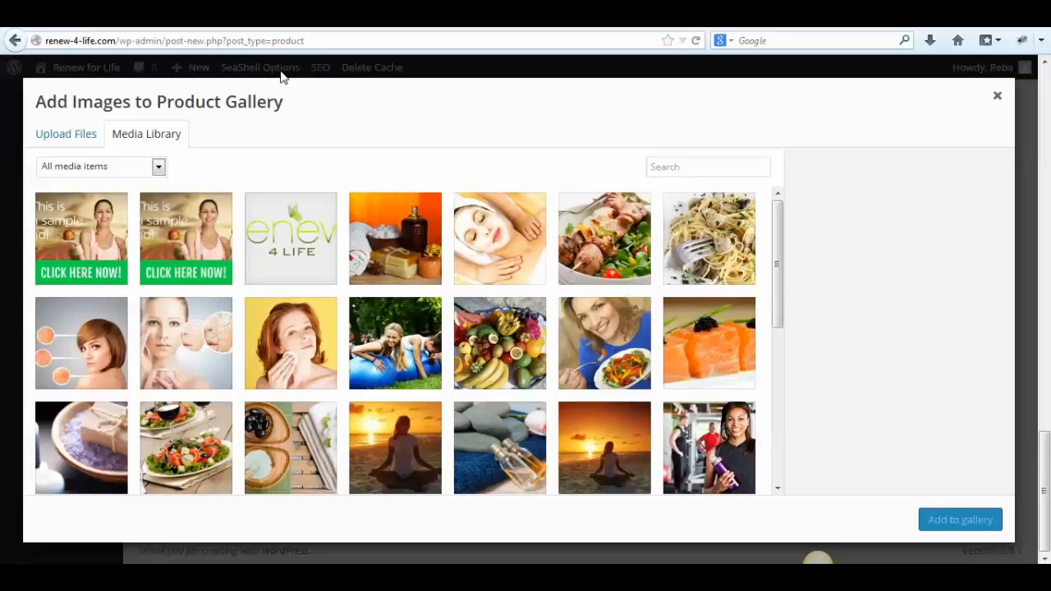
pyautogui.moveTo(781, 231); pyautogui.dragTo(781, 342)
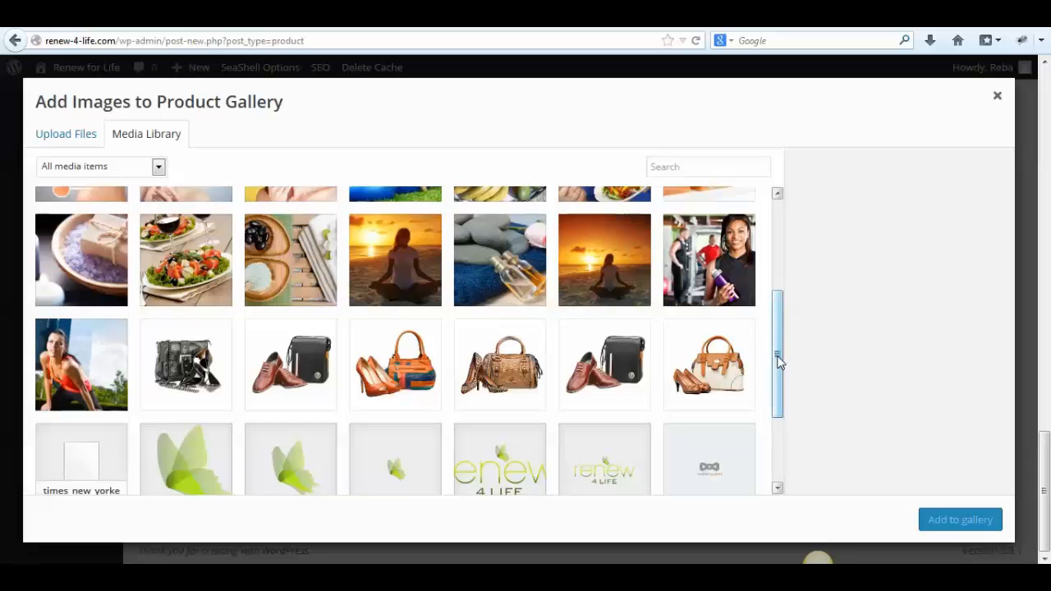
pyautogui.moveTo(780, 361)
pyautogui.mouseDown()
pyautogui.moveTo(775, 345)
pyautogui.moveTo(775, 370)
pyautogui.moveTo(768, 347)
pyautogui.mouseUp()
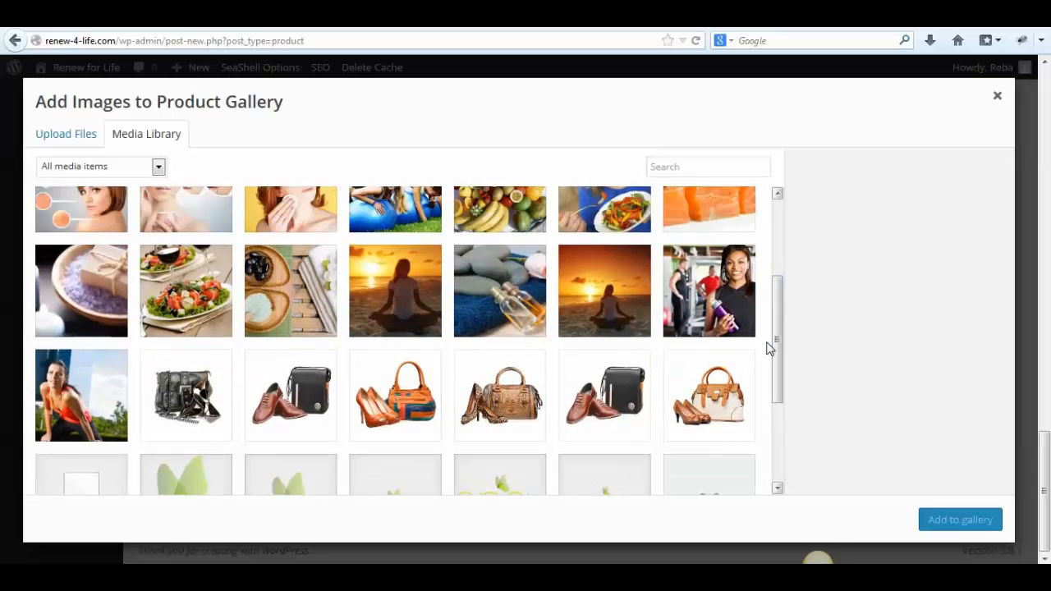
pyautogui.click(731, 291)
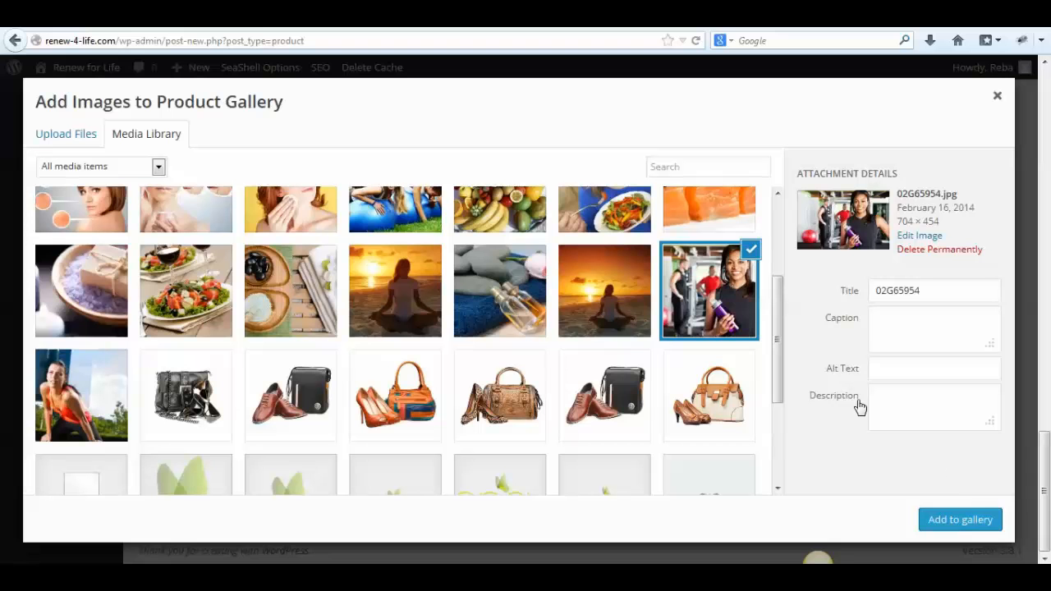
pyautogui.click(596, 308)
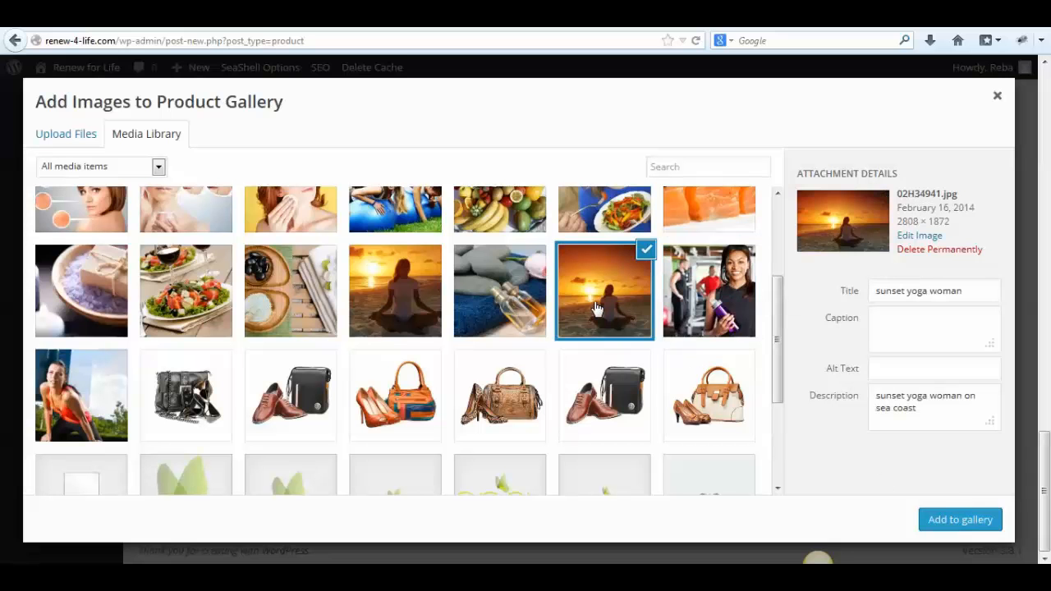
pyautogui.click(704, 318)
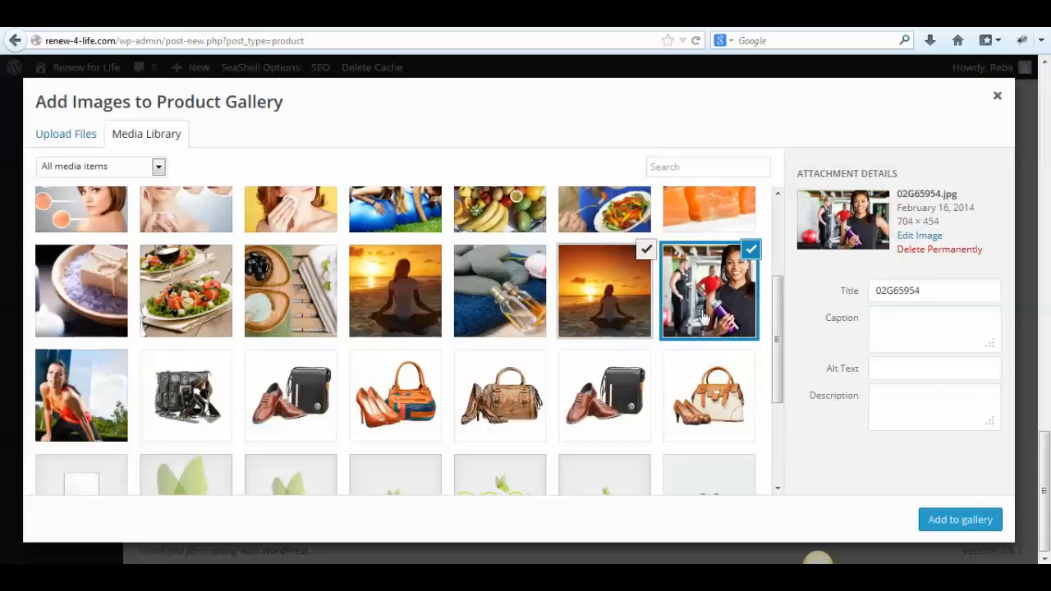
pyautogui.click(515, 283)
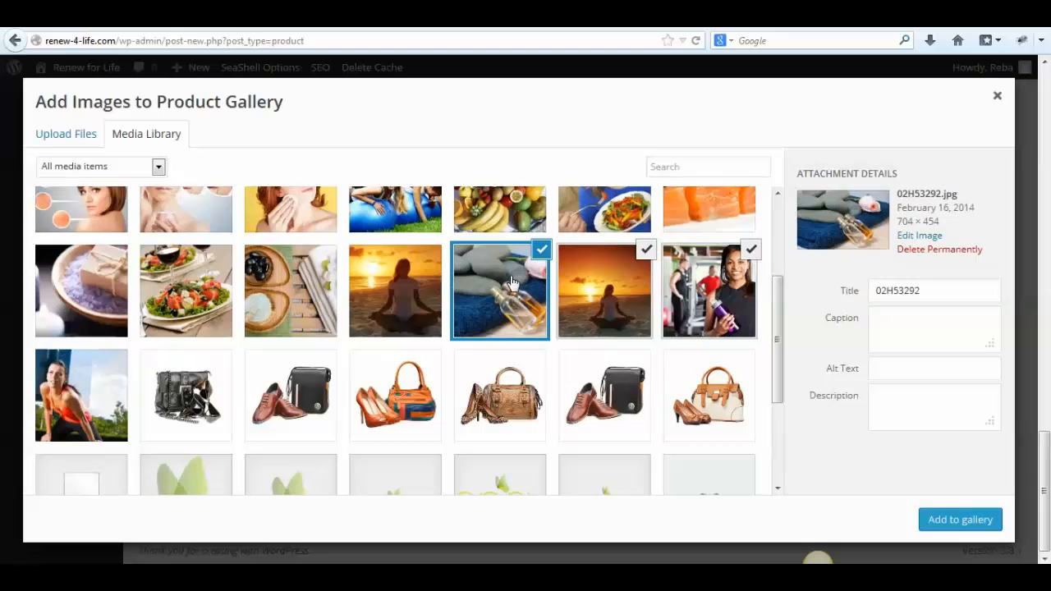
pyautogui.click(415, 284)
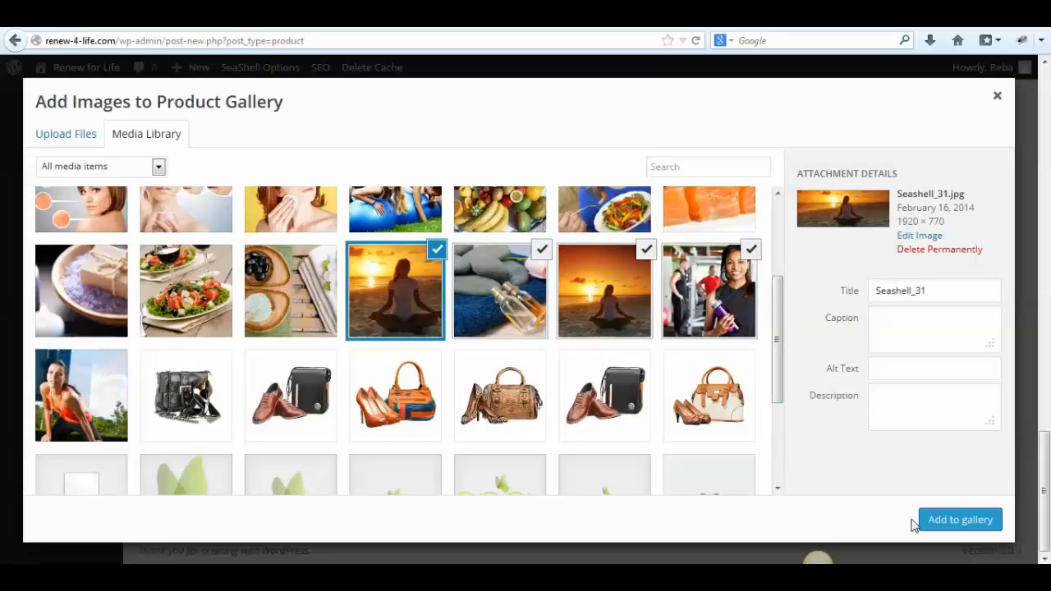
pyautogui.click(972, 526)
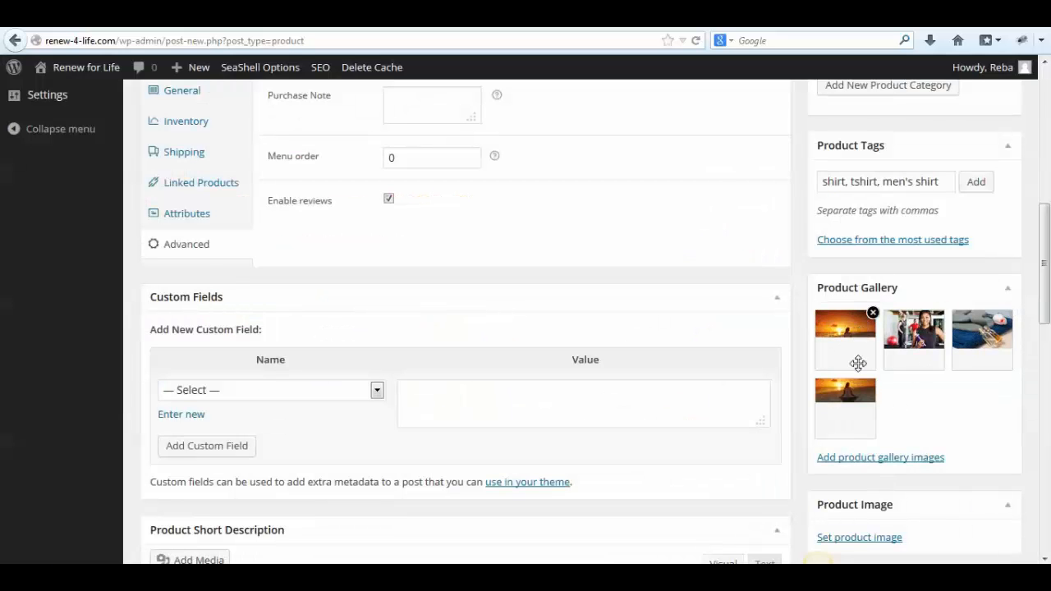
# Set canstockphoto15269983.jpg from the media library as the product image, clearing its description text
pyautogui.scroll(-3, 1045, 305)
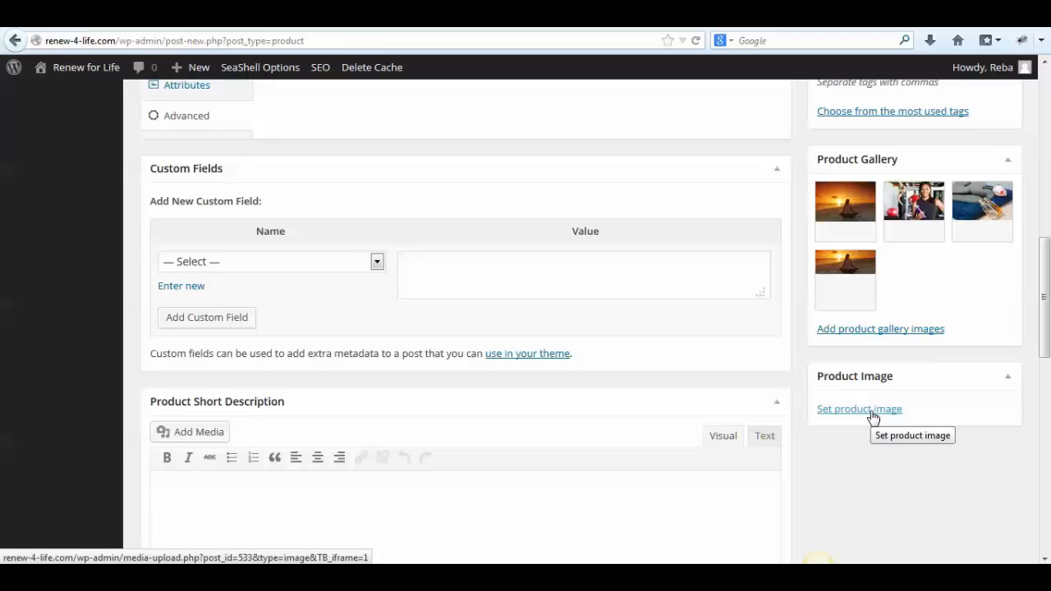
pyautogui.click(873, 418)
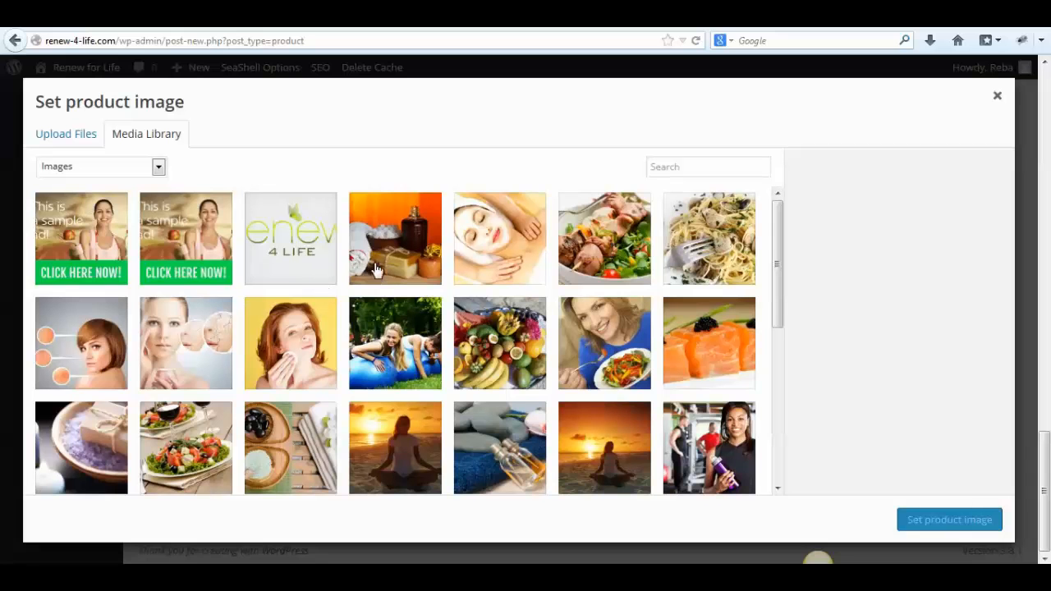
pyautogui.click(97, 359)
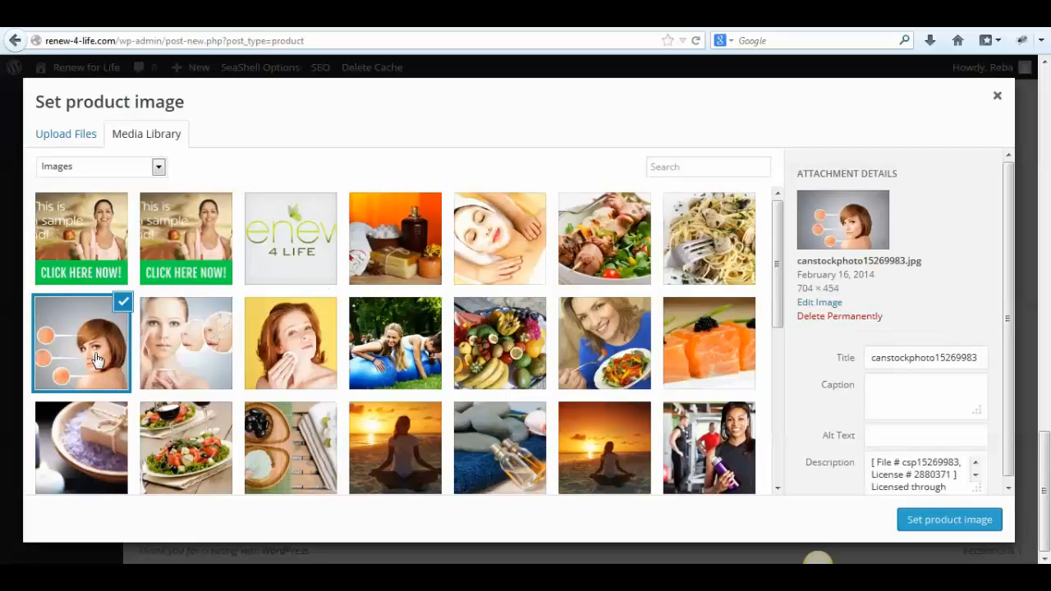
pyautogui.moveTo(954, 486); pyautogui.dragTo(546, 393)
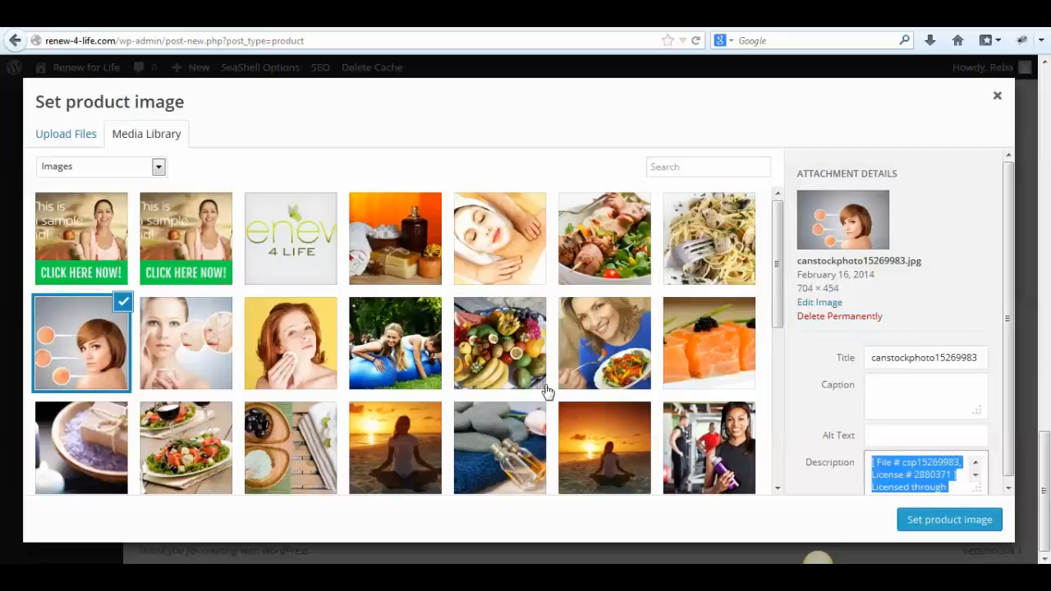
pyautogui.press('Delete')
pyautogui.moveTo(961, 487); pyautogui.dragTo(827, 504)
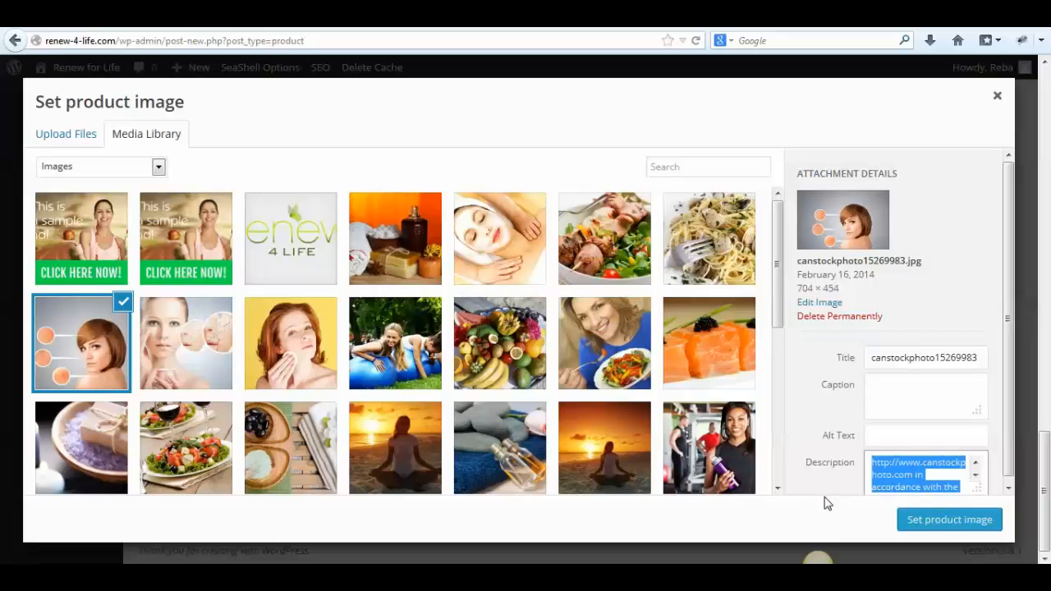
pyautogui.press('Delete')
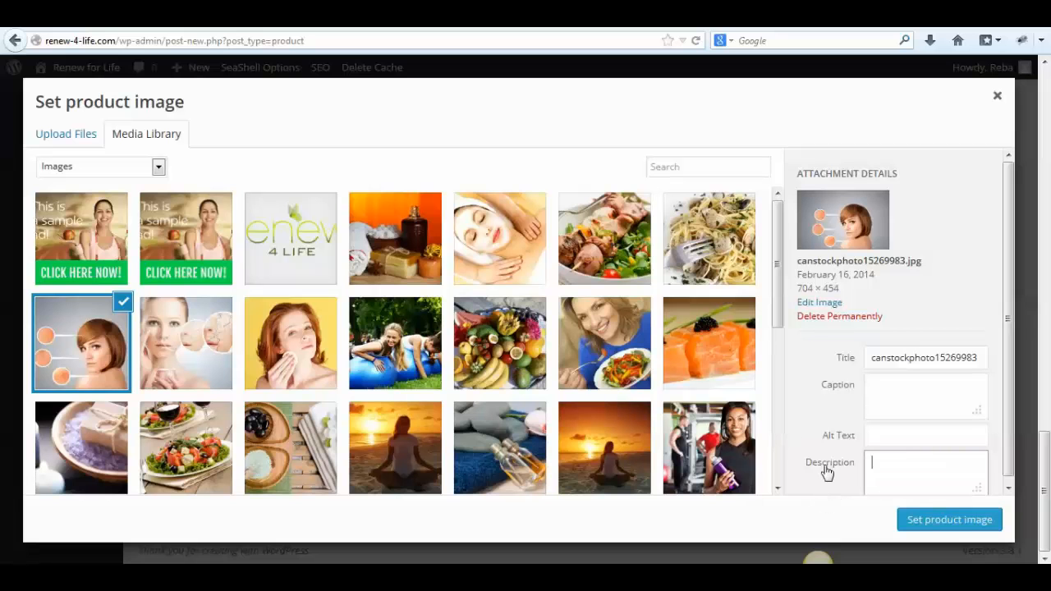
pyautogui.click(953, 517)
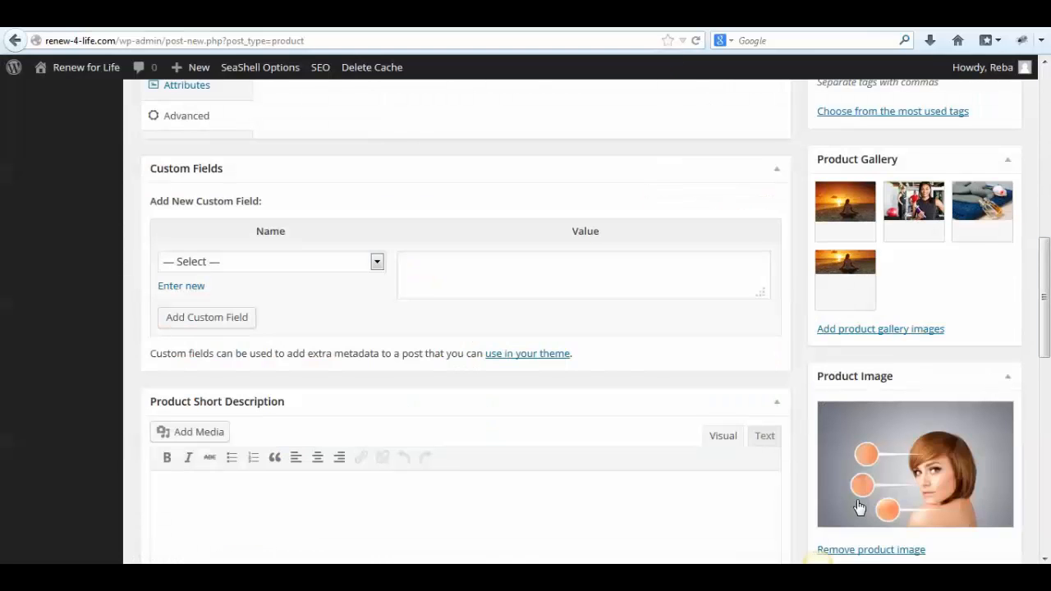
# Write the product short description "product descrip... this is the best tshirt ever. It rules."
pyautogui.moveTo(1045, 342); pyautogui.dragTo(1048, 404)
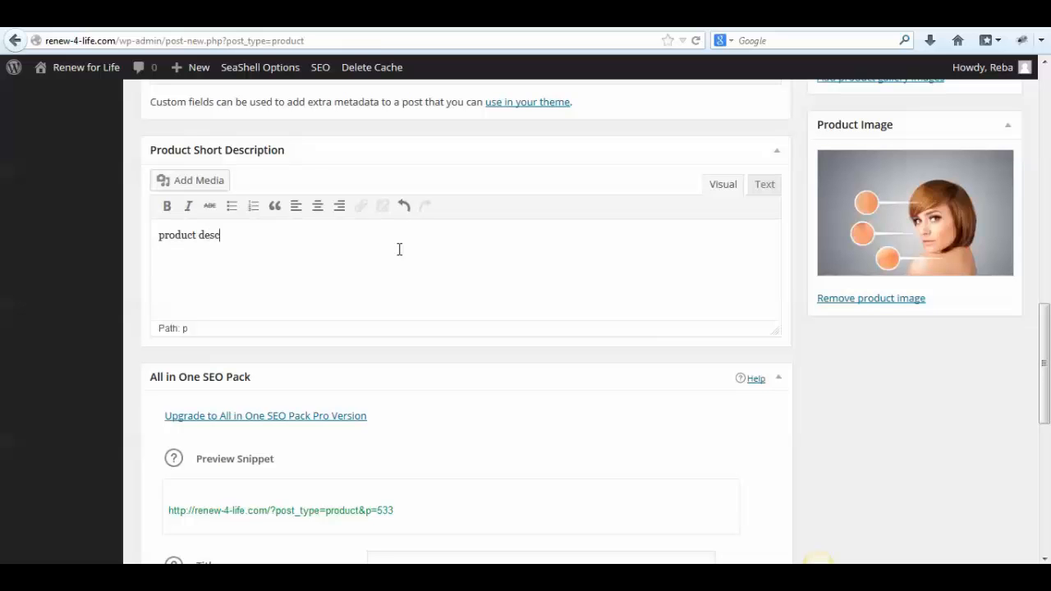
pyautogui.write('...')
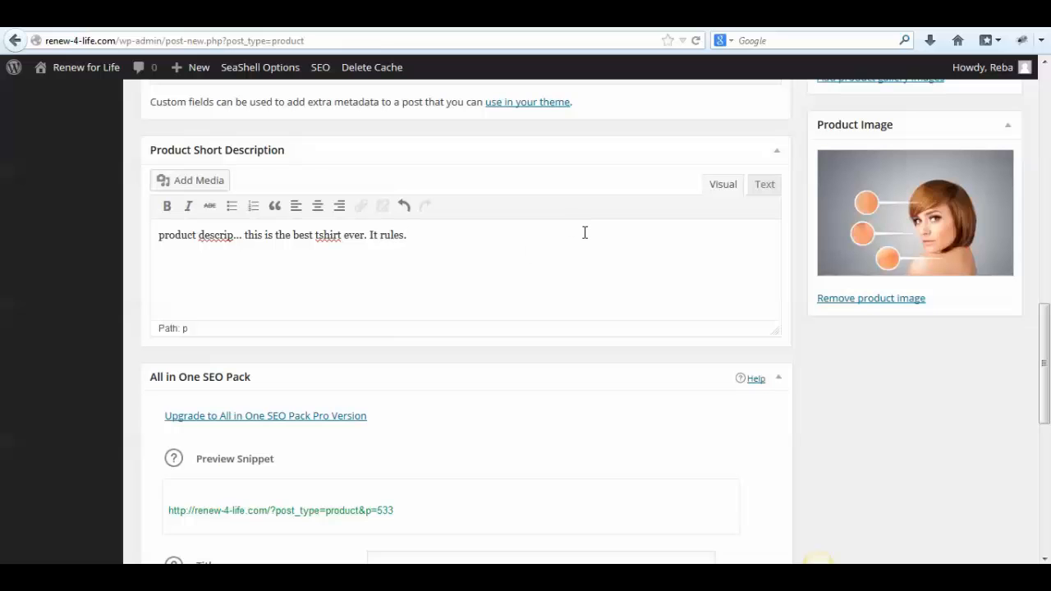
# Review the All in One SEO Pack fields for the product's title, description and keywords
pyautogui.scroll(-4, 585, 232)
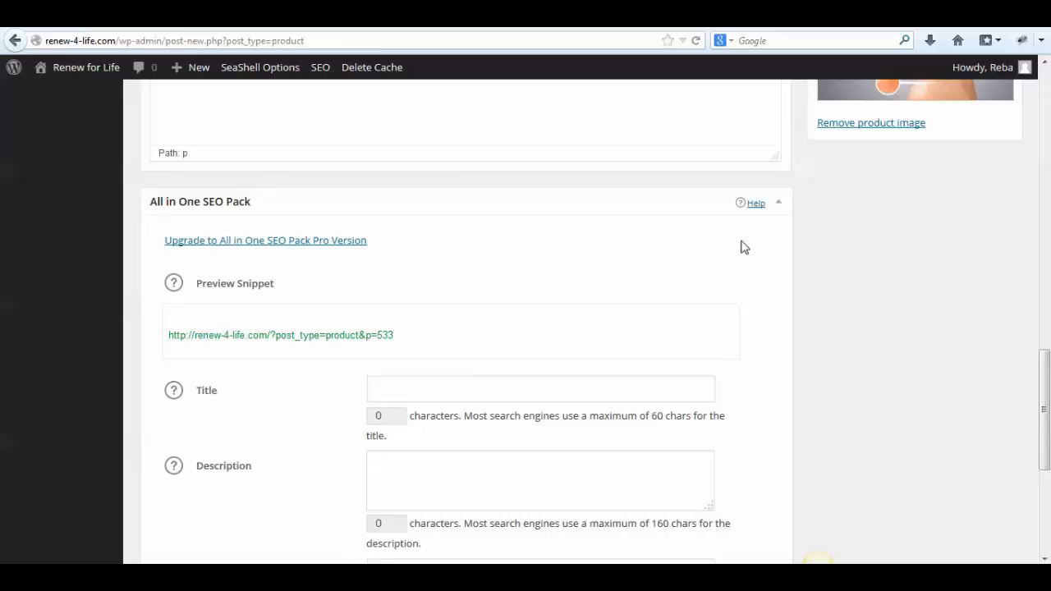
pyautogui.moveTo(1046, 388); pyautogui.dragTo(1040, 422)
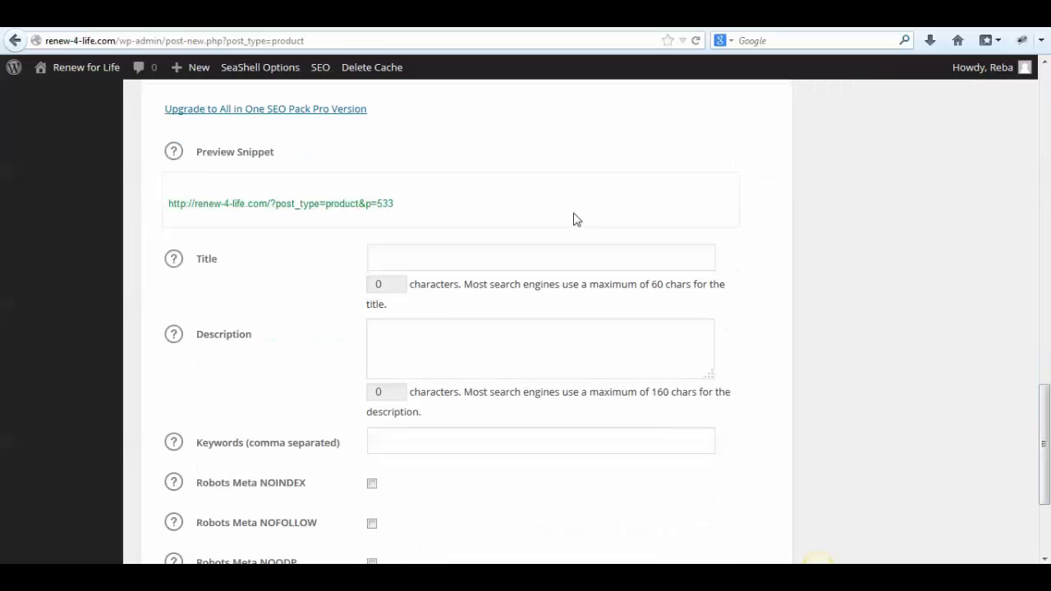
pyautogui.click(471, 259)
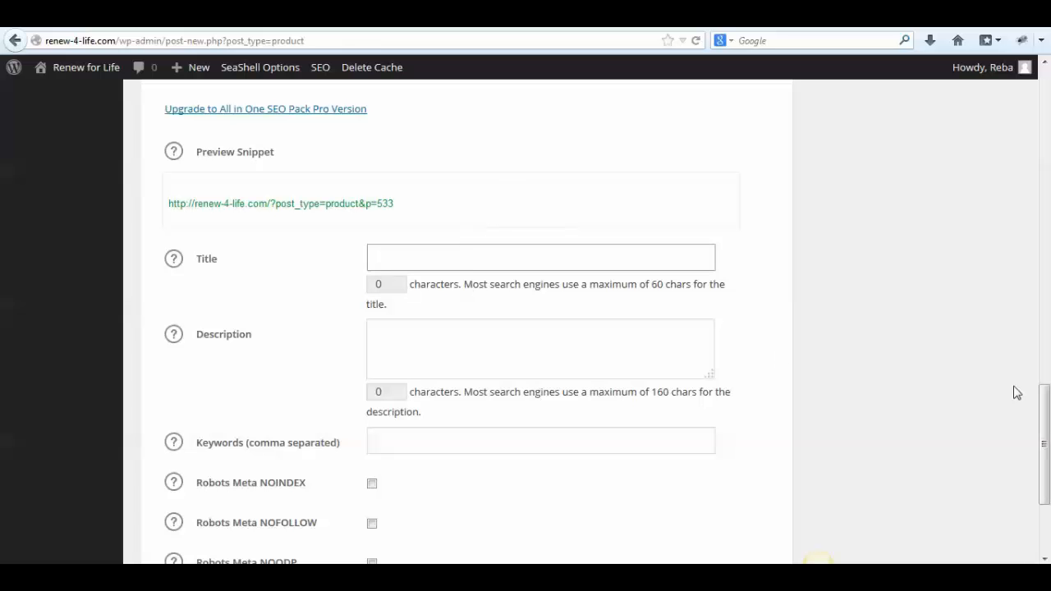
# Publish the Test Product T Shirt and open its page in the store
pyautogui.moveTo(1048, 415); pyautogui.dragTo(1007, 110)
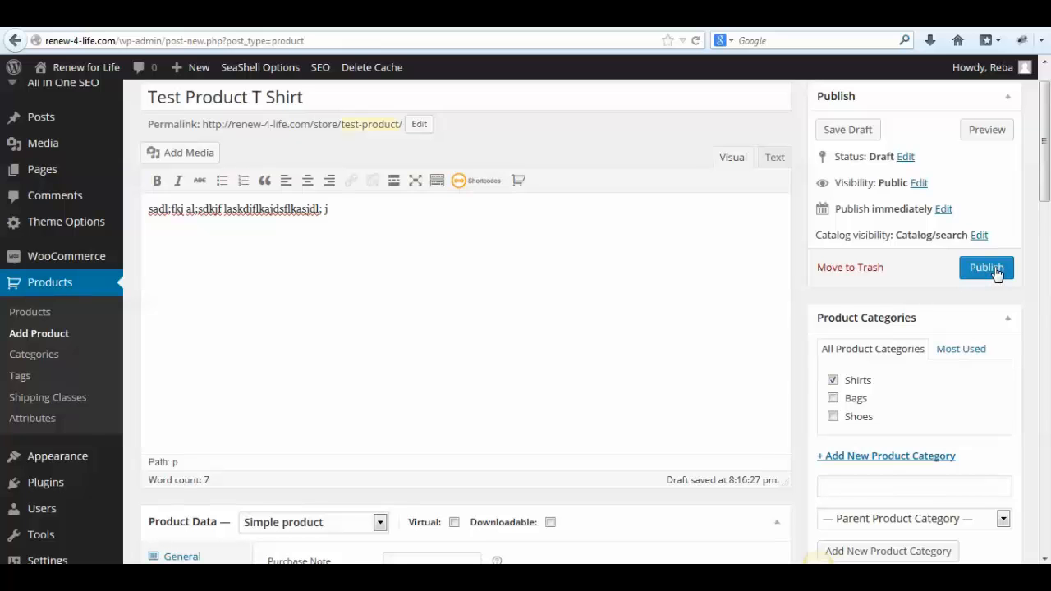
pyautogui.click(994, 271)
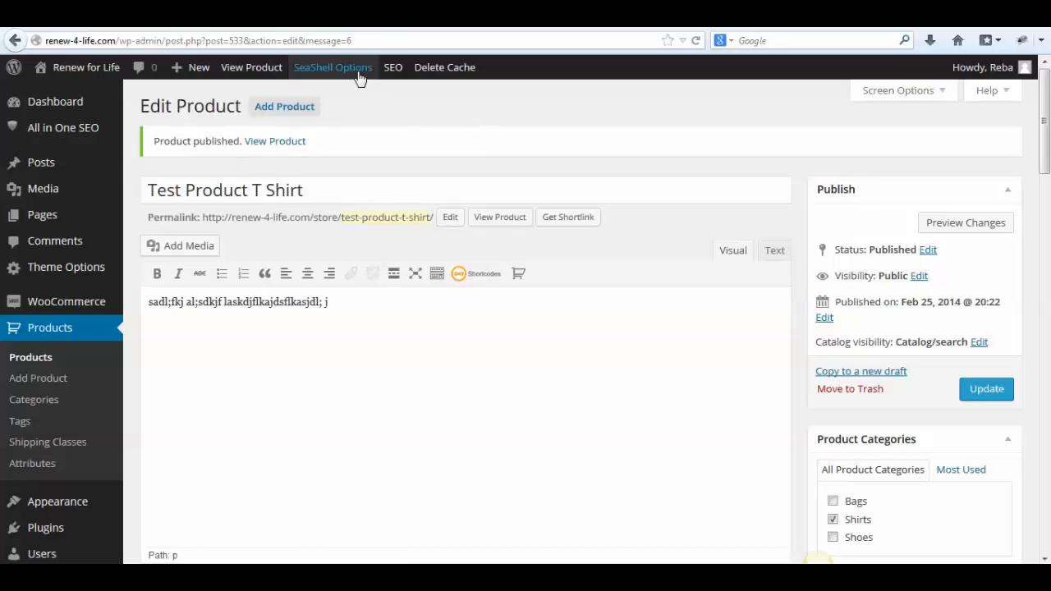
pyautogui.click(291, 144)
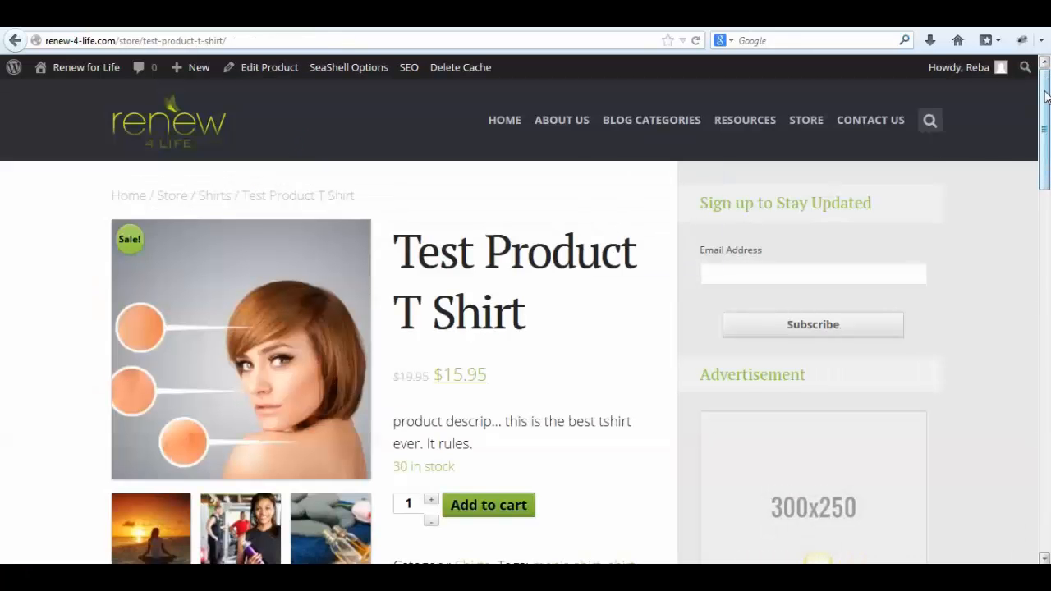
# Examine the product page's price, short description, stock, category and tags
pyautogui.moveTo(1047, 97); pyautogui.dragTo(1047, 103)
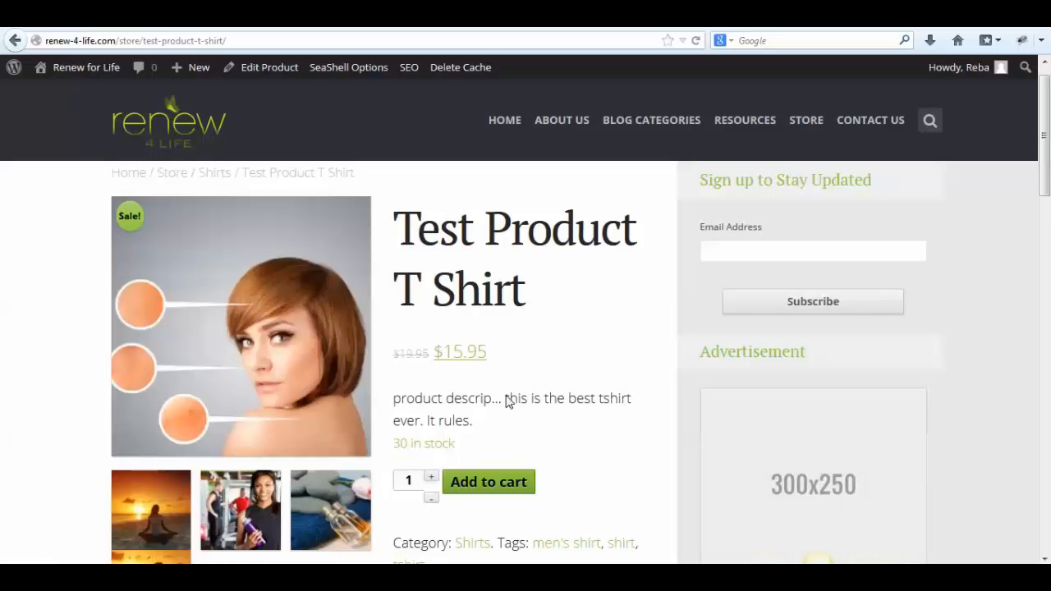
pyautogui.moveTo(475, 423); pyautogui.dragTo(421, 405)
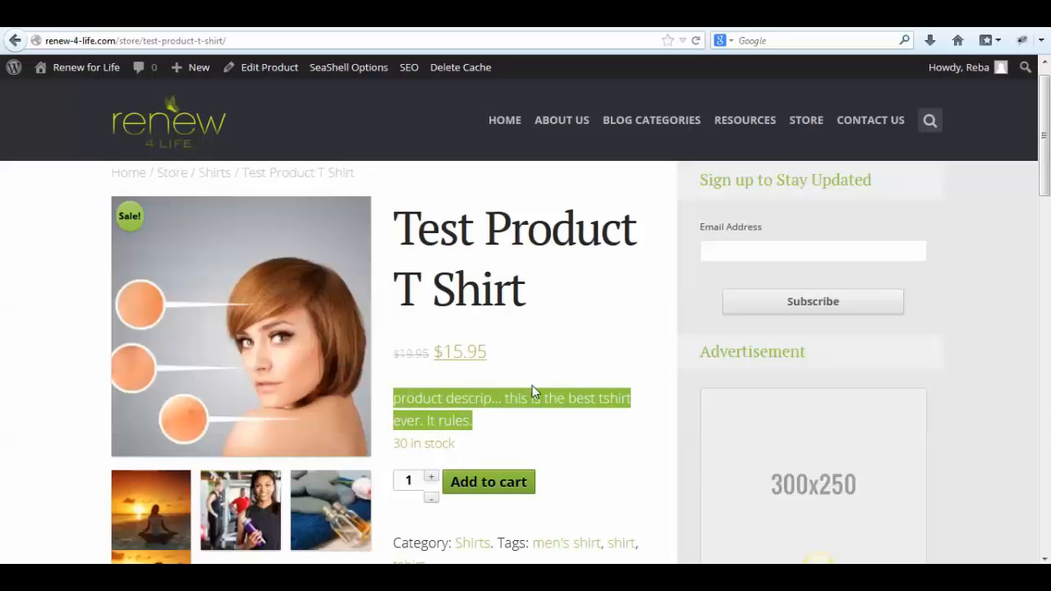
pyautogui.click(545, 403)
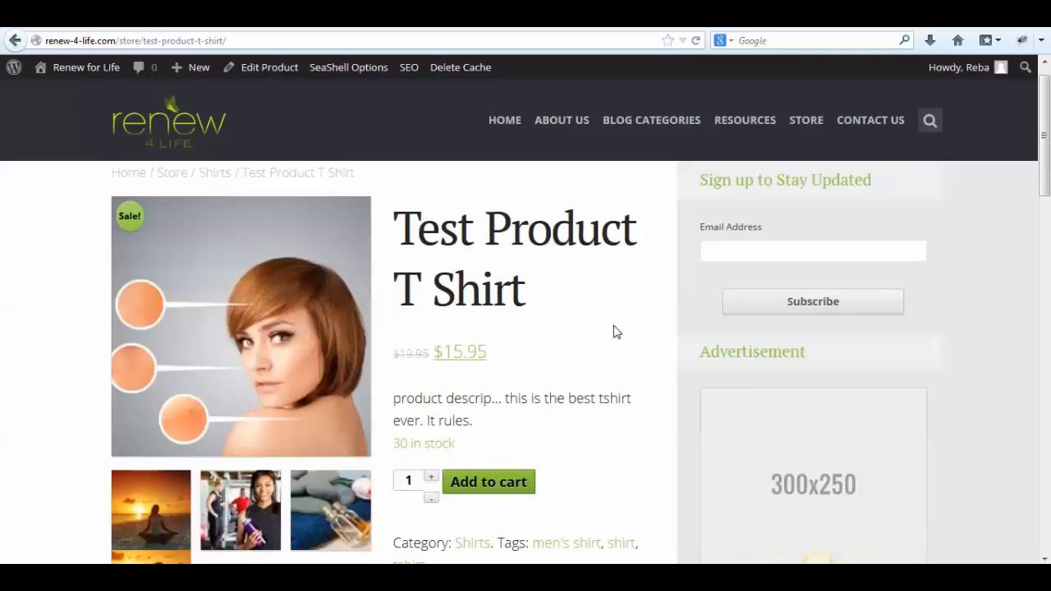
pyautogui.scroll(-2, 616, 332)
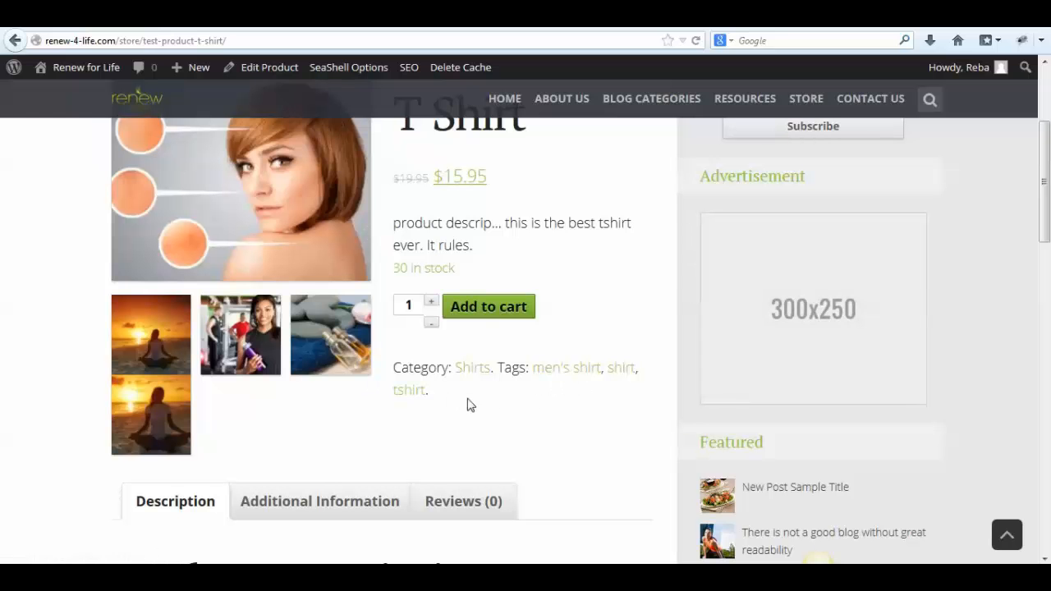
pyautogui.scroll(-1, 558, 347)
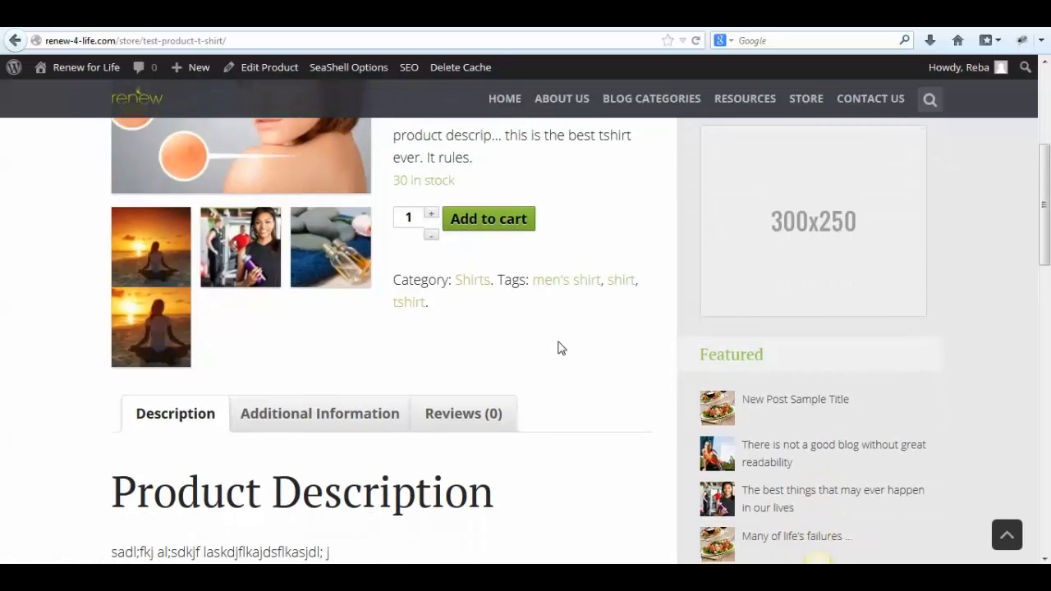
pyautogui.scroll(-1, 559, 347)
# Examine the full product description and the related products on the T-shirt's page
pyautogui.doubleClick(368, 400)
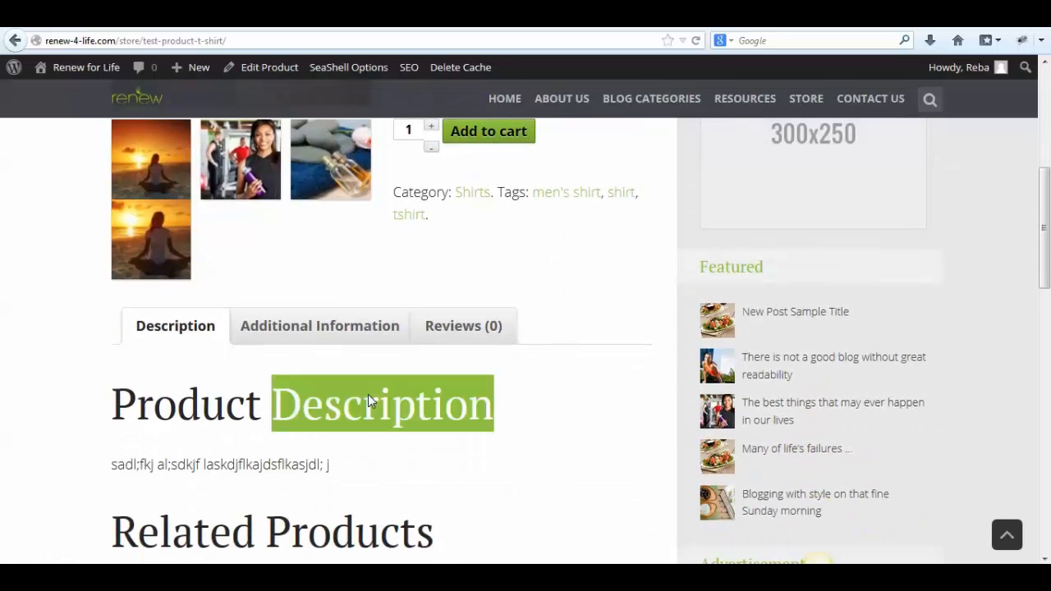
pyautogui.tripleClick(368, 401)
pyautogui.scroll(-1, 594, 414)
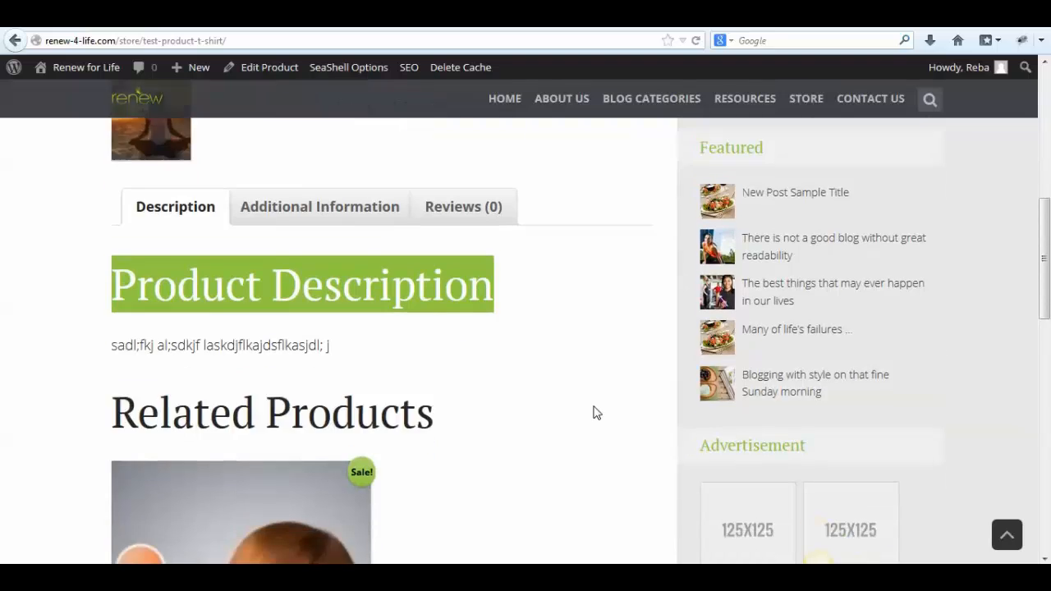
pyautogui.scroll(-2, 596, 414)
pyautogui.tripleClick(349, 278)
pyautogui.click(620, 405)
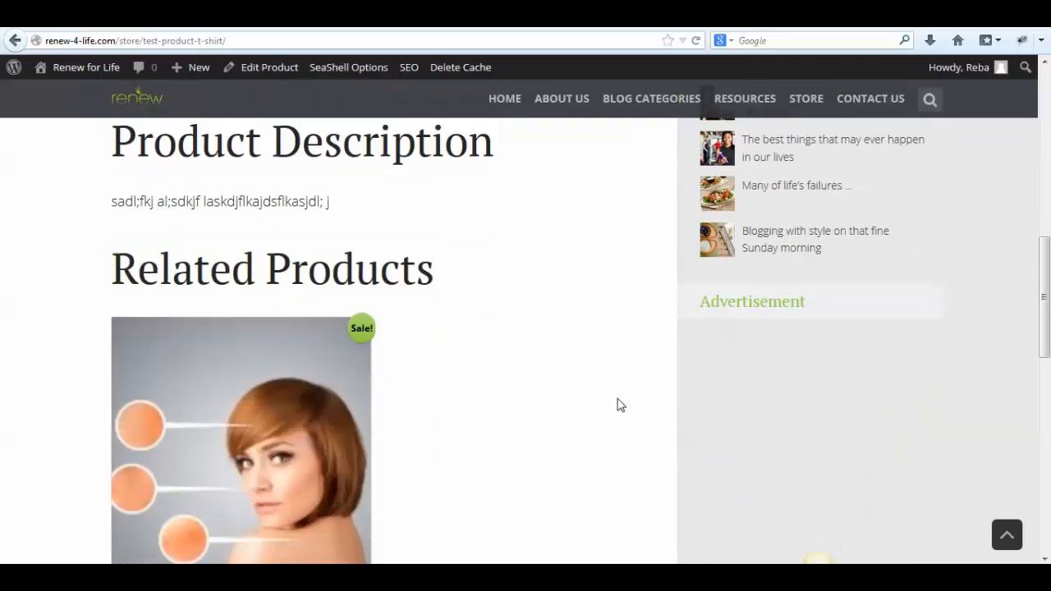
pyautogui.scroll(1, 558, 464)
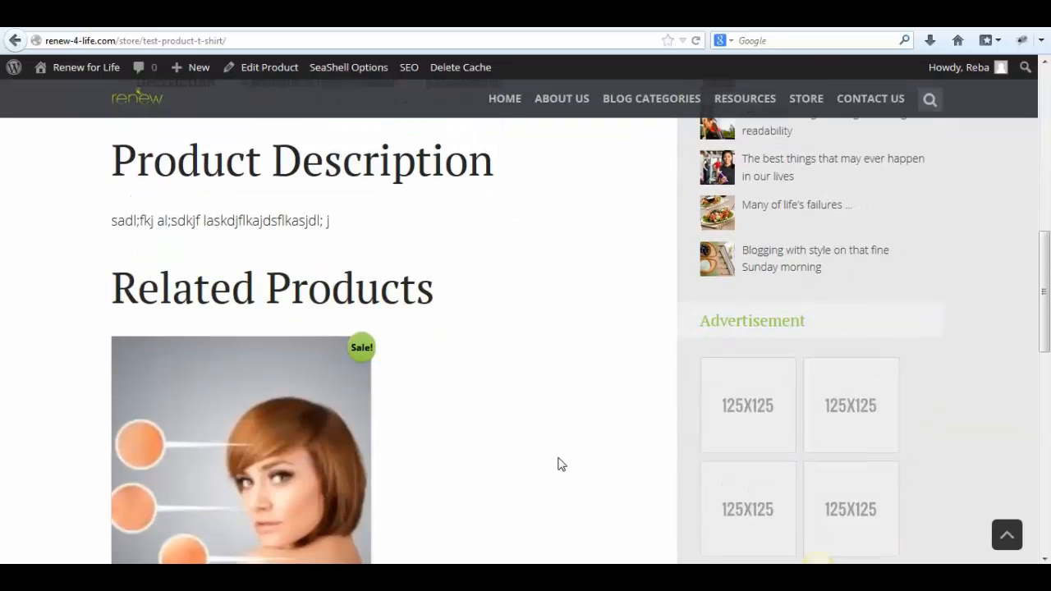
pyautogui.scroll(4, 559, 464)
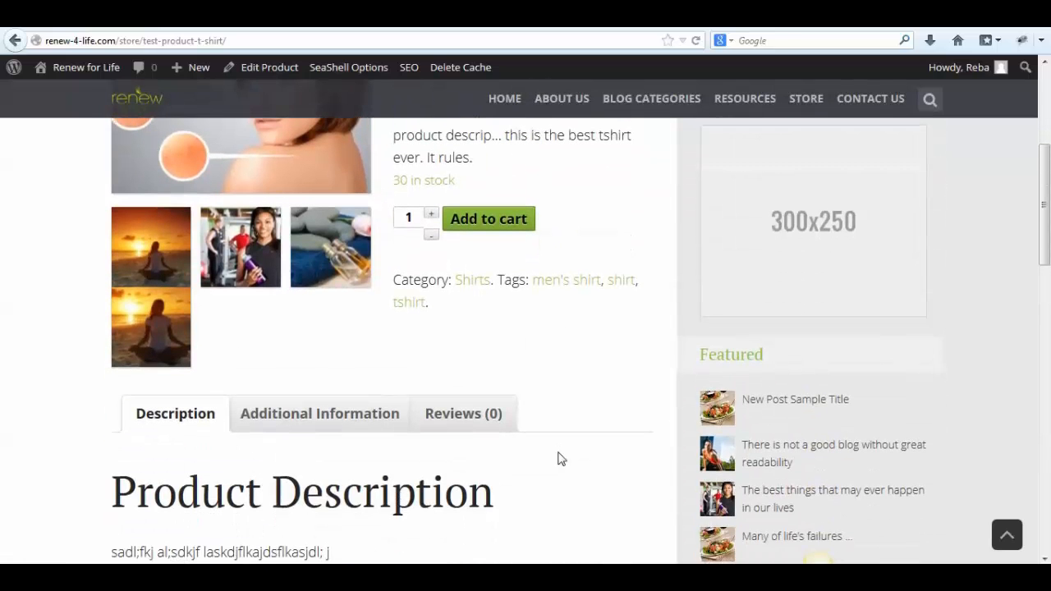
pyautogui.scroll(3, 628, 397)
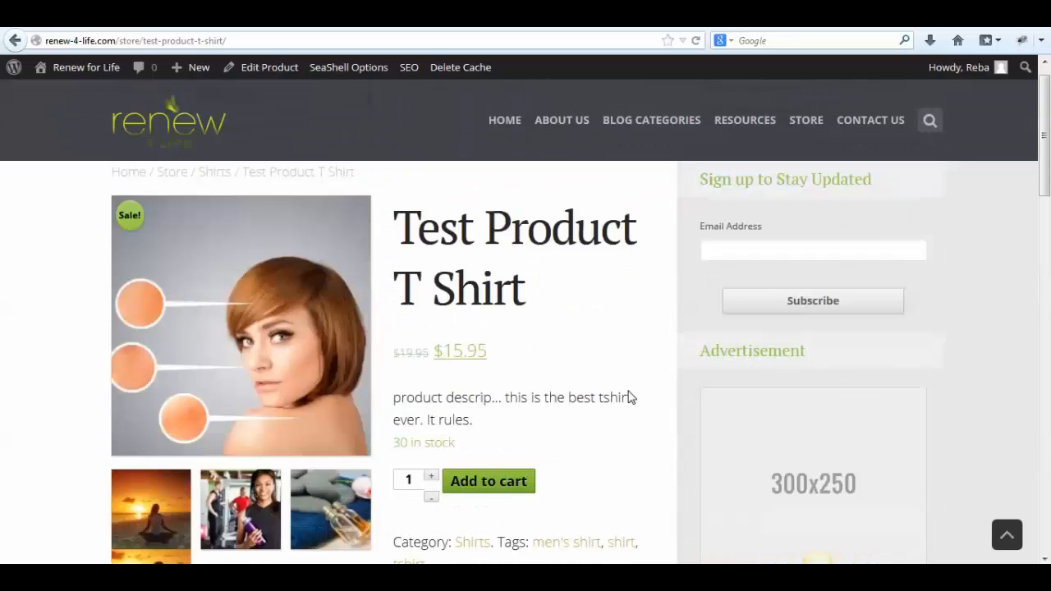
# View the sunset yoga woman gallery image enlarged and close it again
pyautogui.click(167, 497)
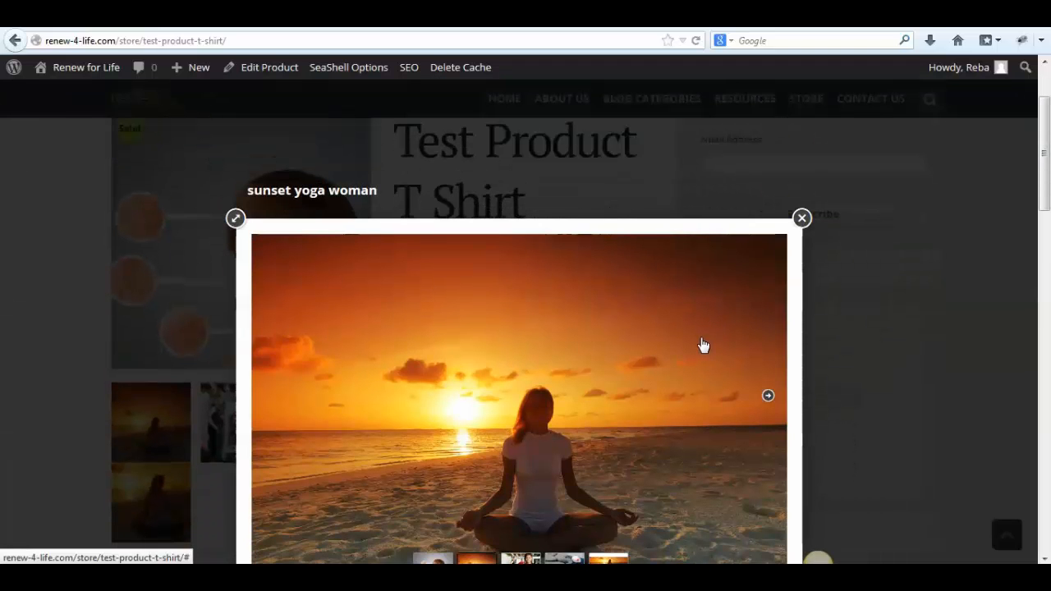
pyautogui.click(801, 217)
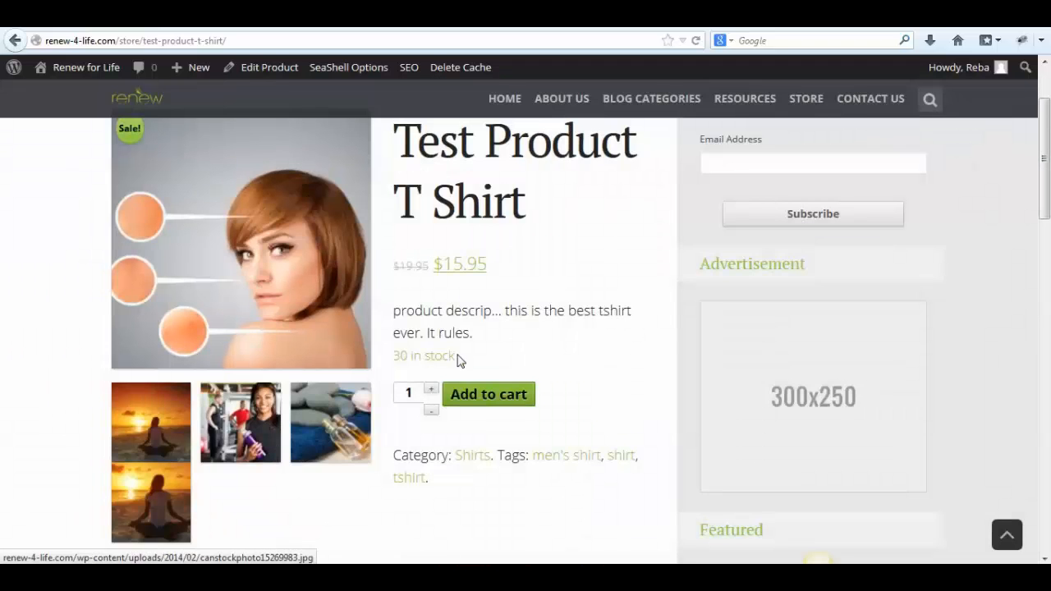
pyautogui.scroll(3, 540, 464)
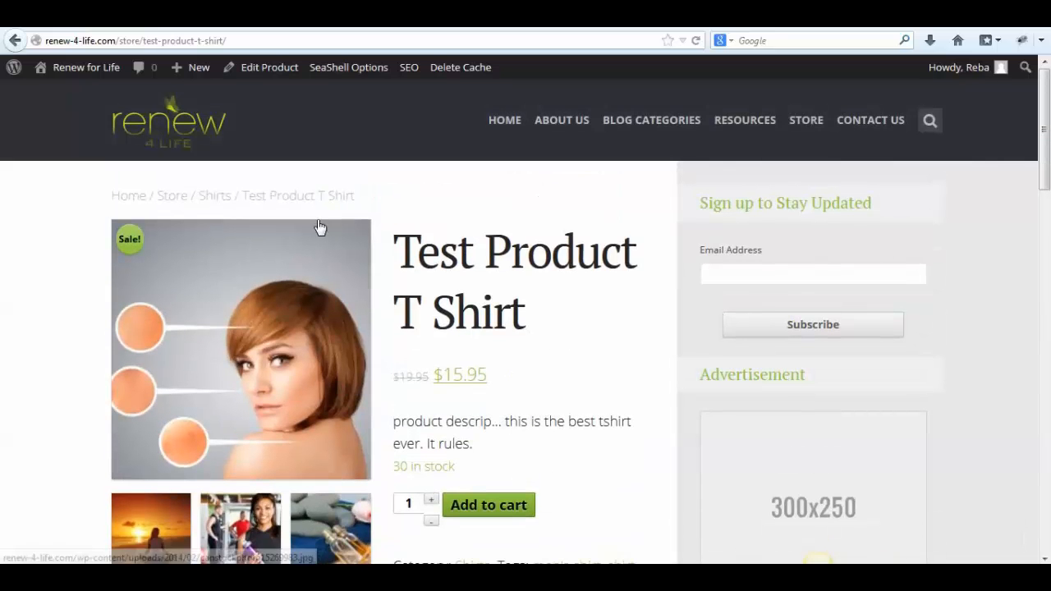
# Open the main store page and look for the Test Product T Shirt among its products
pyautogui.moveTo(795, 122)
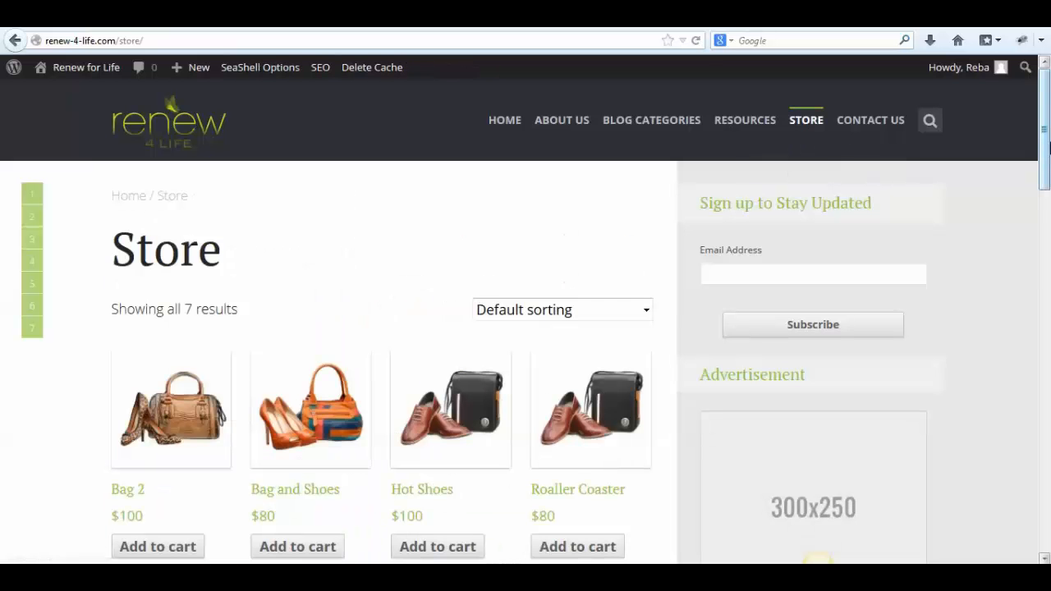
pyautogui.moveTo(1047, 146); pyautogui.dragTo(1046, 242)
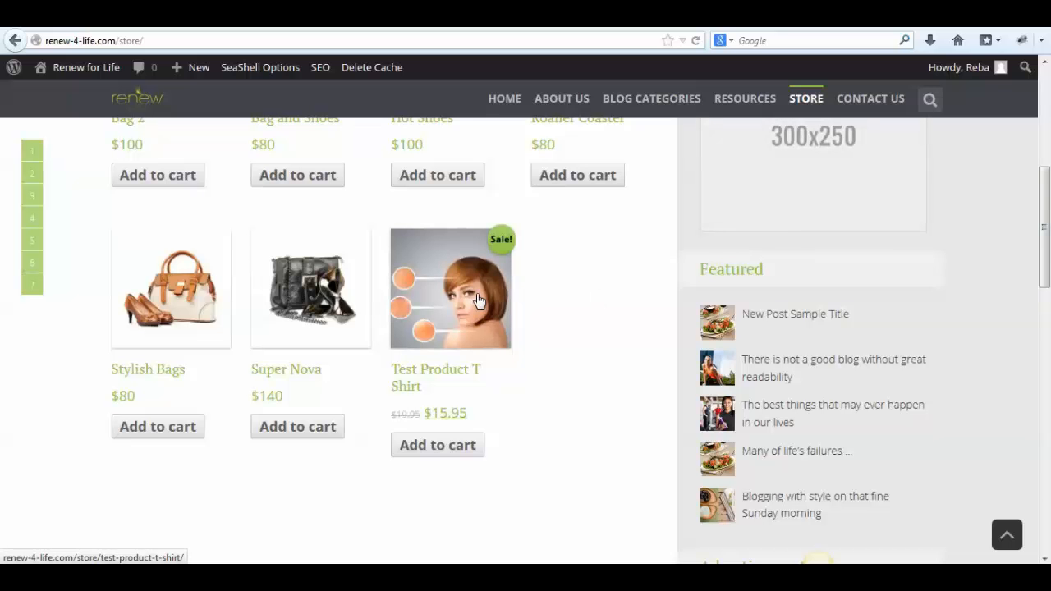
pyautogui.scroll(5, 535, 385)
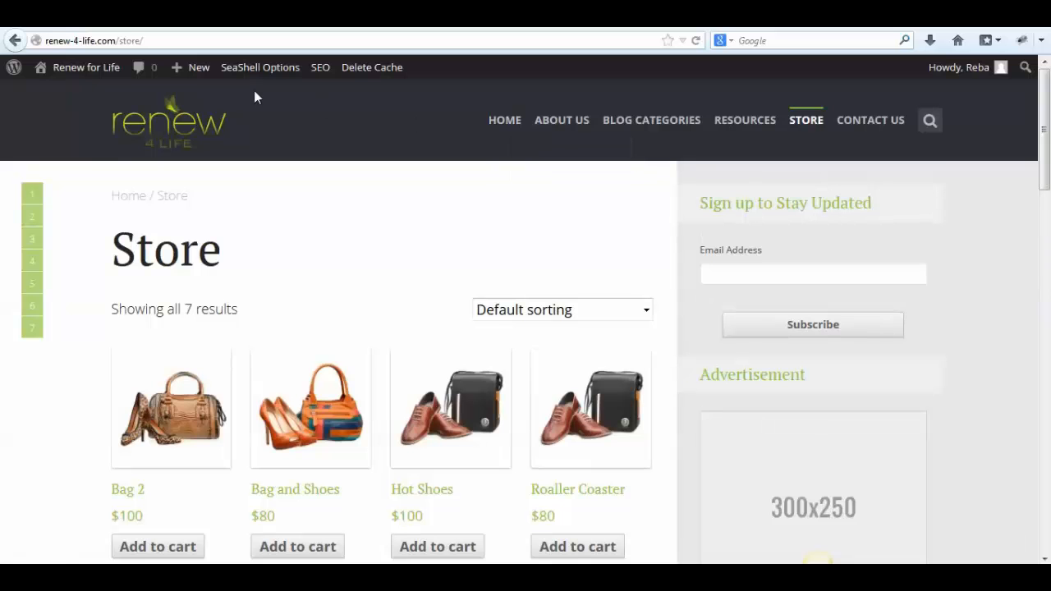
# Return to the admin product list and move Test Product T Shirt to the trash
pyautogui.moveTo(94, 71)
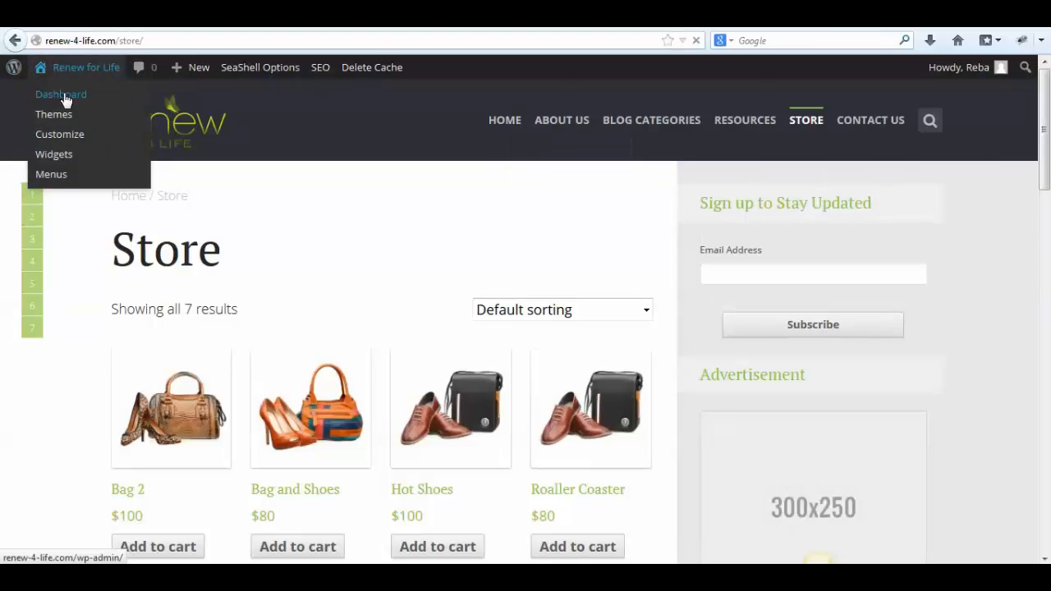
pyautogui.click(65, 99)
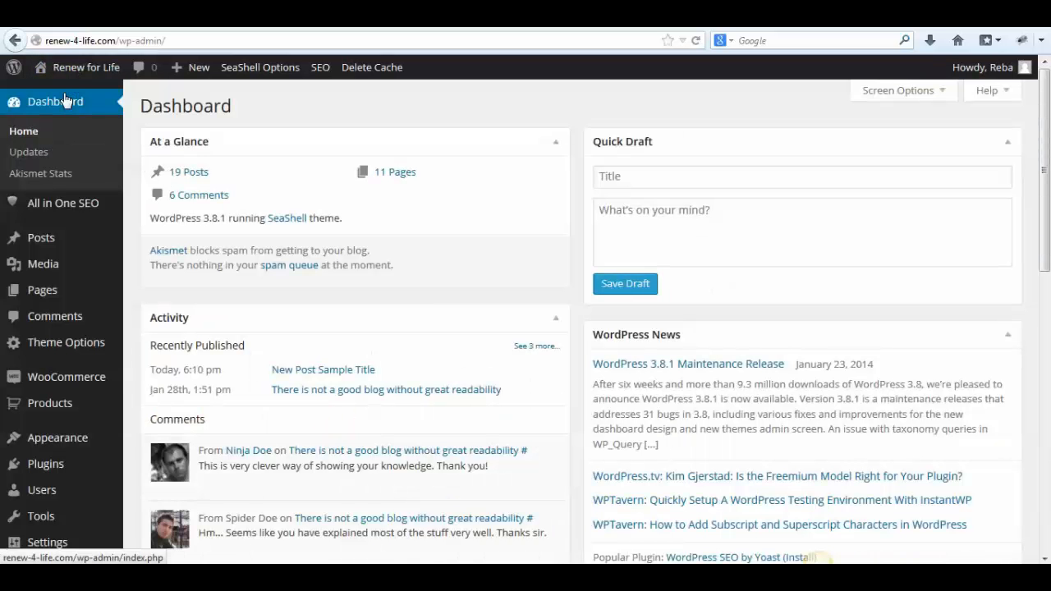
pyautogui.moveTo(58, 422)
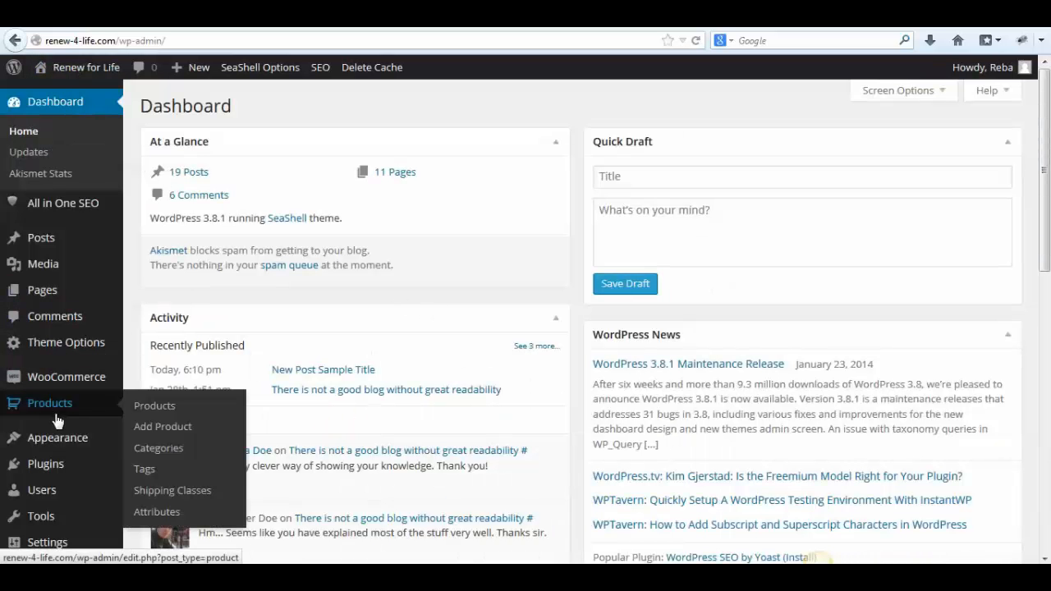
pyautogui.click(56, 415)
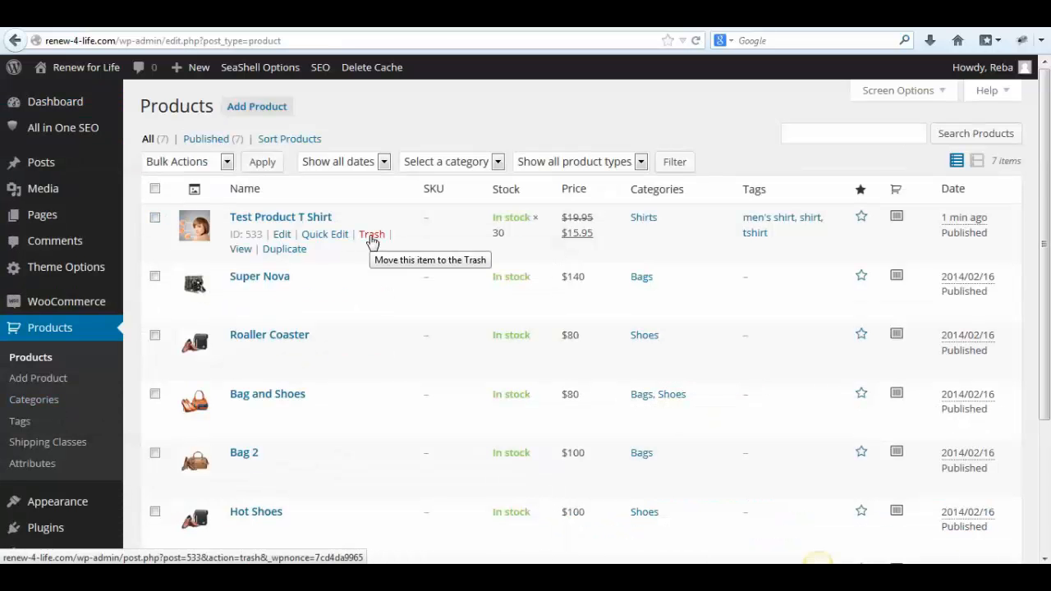
pyautogui.click(373, 236)
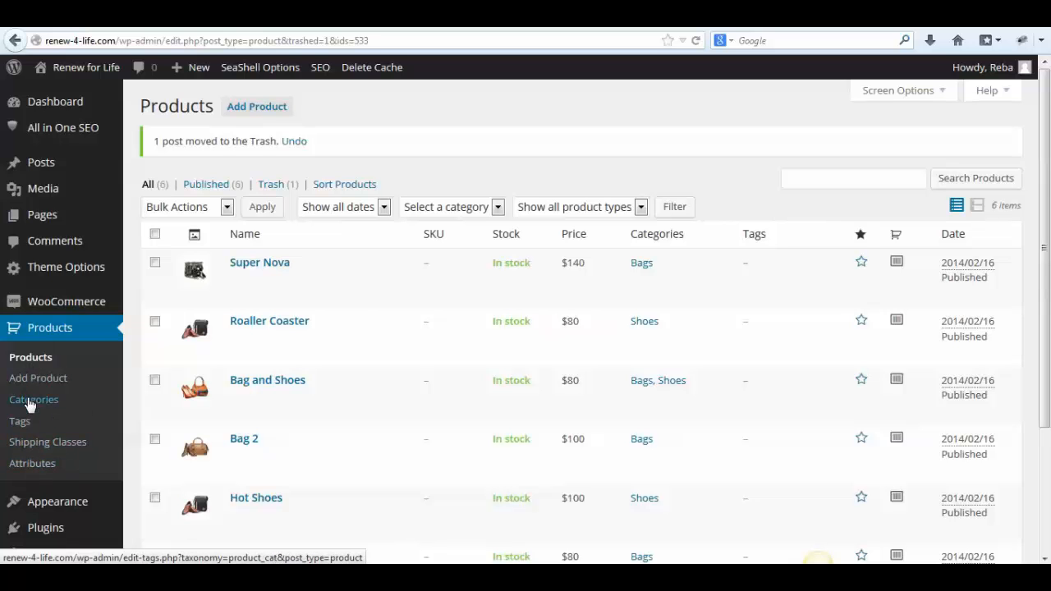
# Open the product categories and enter a new category named Pants with the slug pants-and-shorts
pyautogui.click(30, 403)
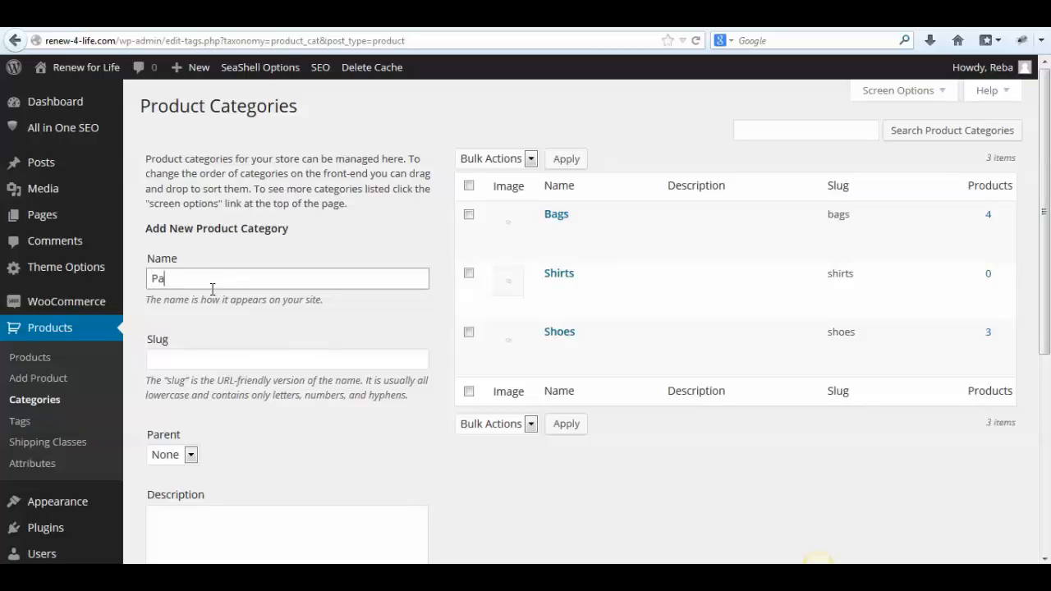
pyautogui.press('Tab')
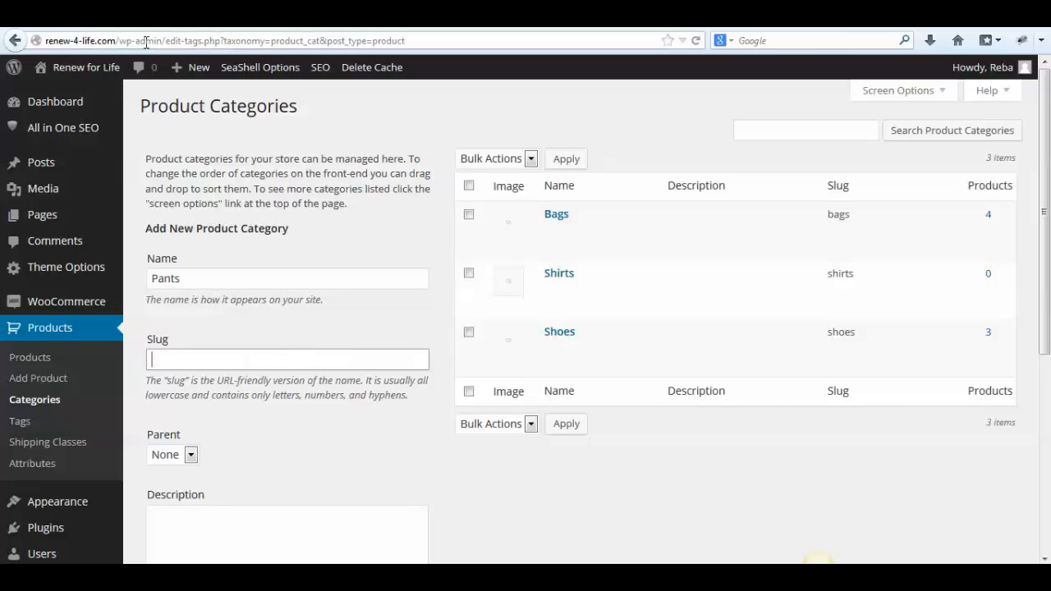
pyautogui.moveTo(184, 42); pyautogui.dragTo(410, 41)
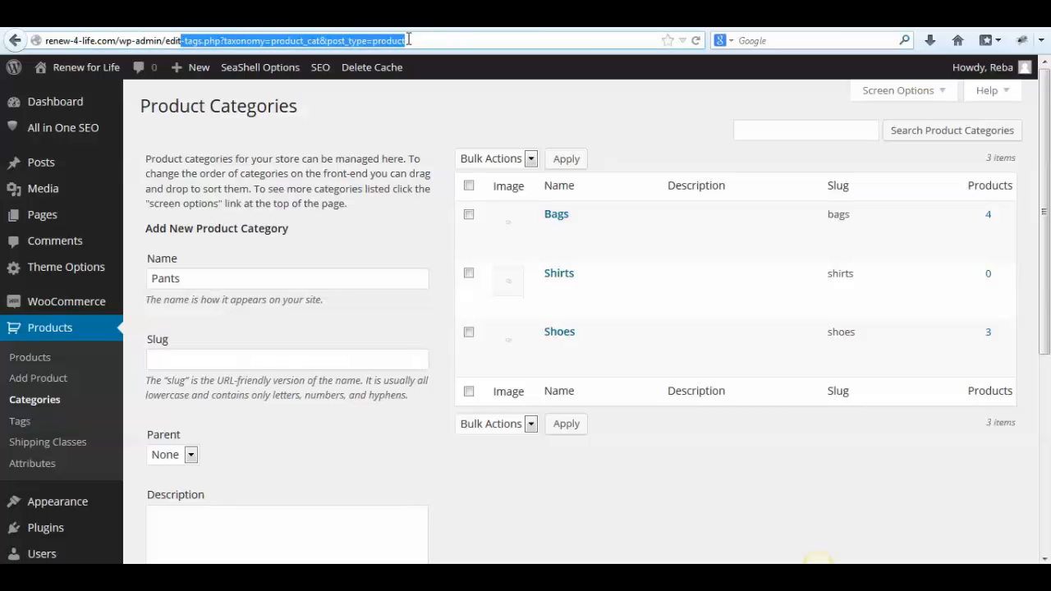
pyautogui.click(408, 41)
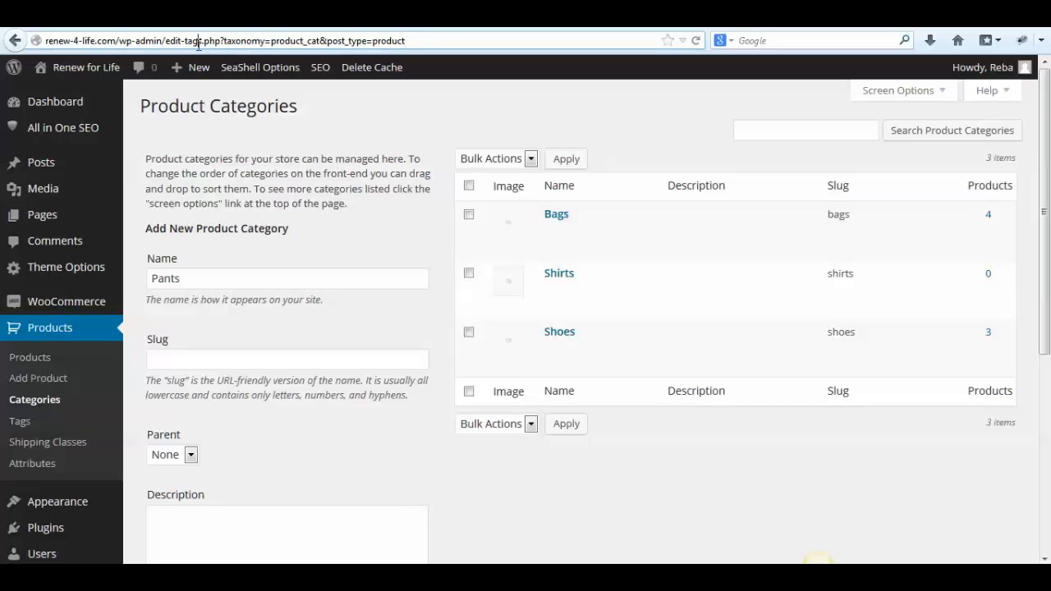
pyautogui.moveTo(198, 44); pyautogui.dragTo(411, 41)
pyautogui.click(222, 363)
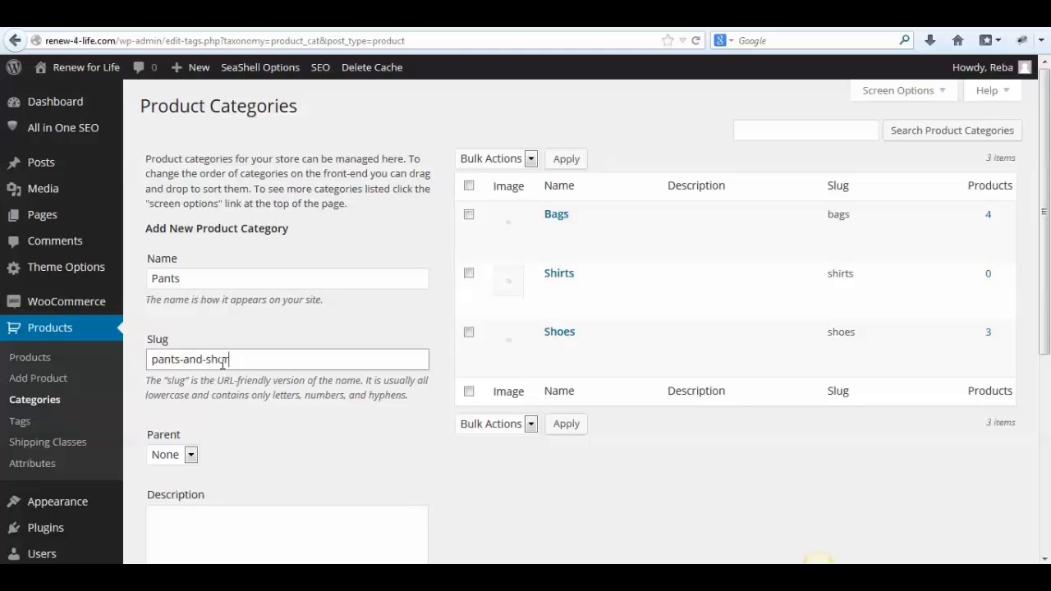
# Extend the new category's name to "Pants and Shorts" to match its slug
pyautogui.click(198, 280)
pyautogui.write('and S')
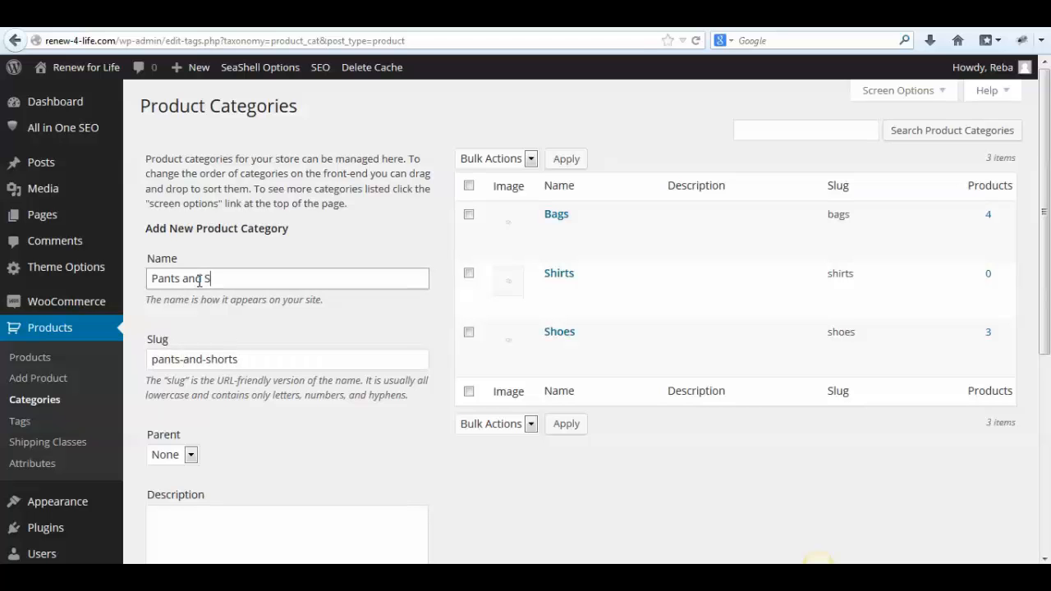
pyautogui.write('horts')
pyautogui.moveTo(187, 359); pyautogui.dragTo(316, 352)
pyautogui.click(324, 361)
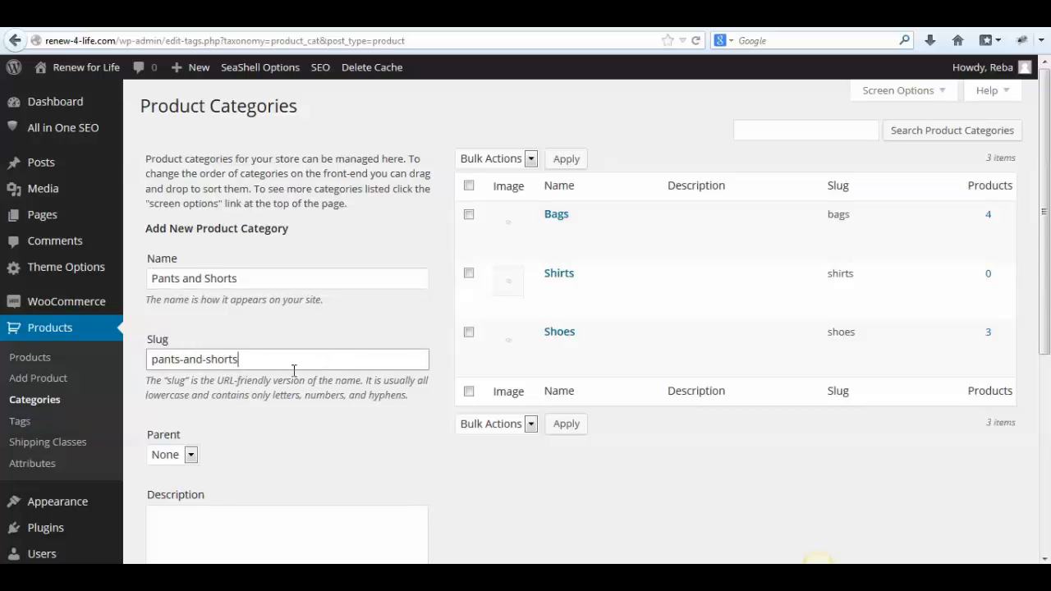
# Add the new product category with parent None, an empty description and the Default display type
pyautogui.scroll(-2, 339, 344)
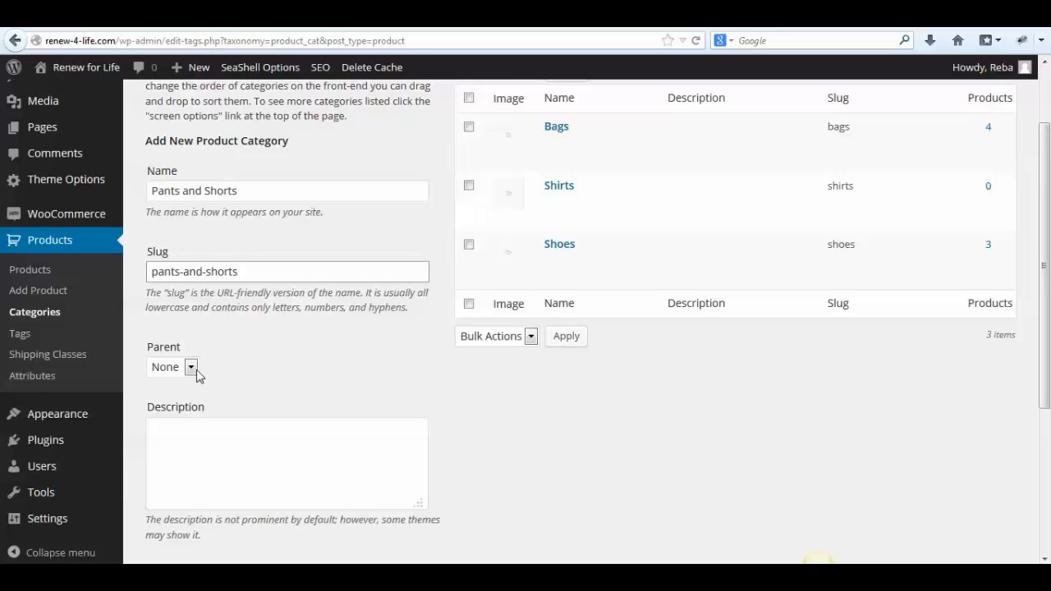
pyautogui.click(193, 370)
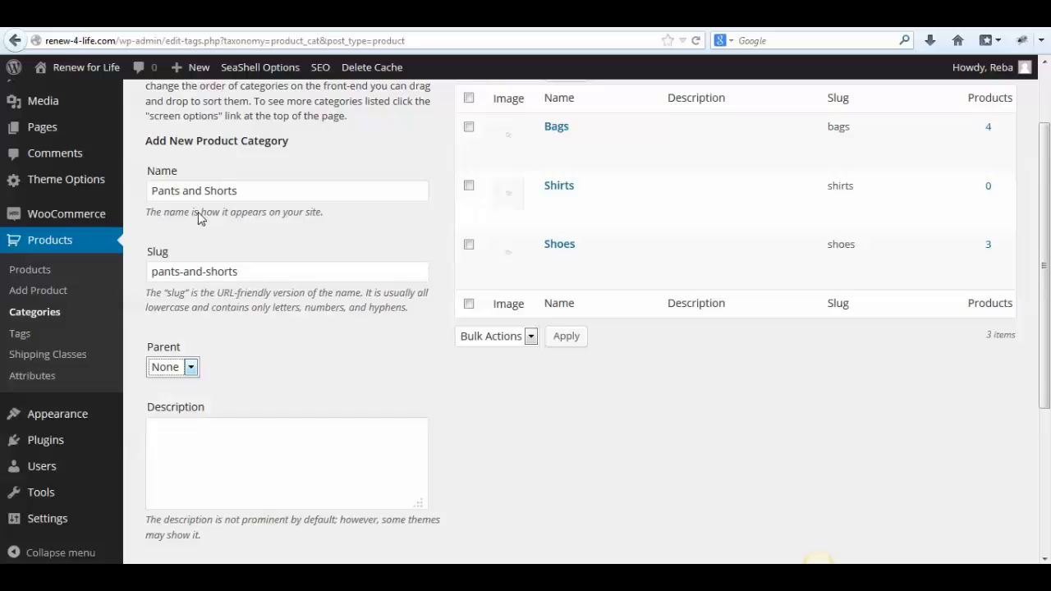
pyautogui.click(187, 372)
pyautogui.click(186, 389)
pyautogui.click(266, 446)
pyautogui.scroll(-2, 549, 368)
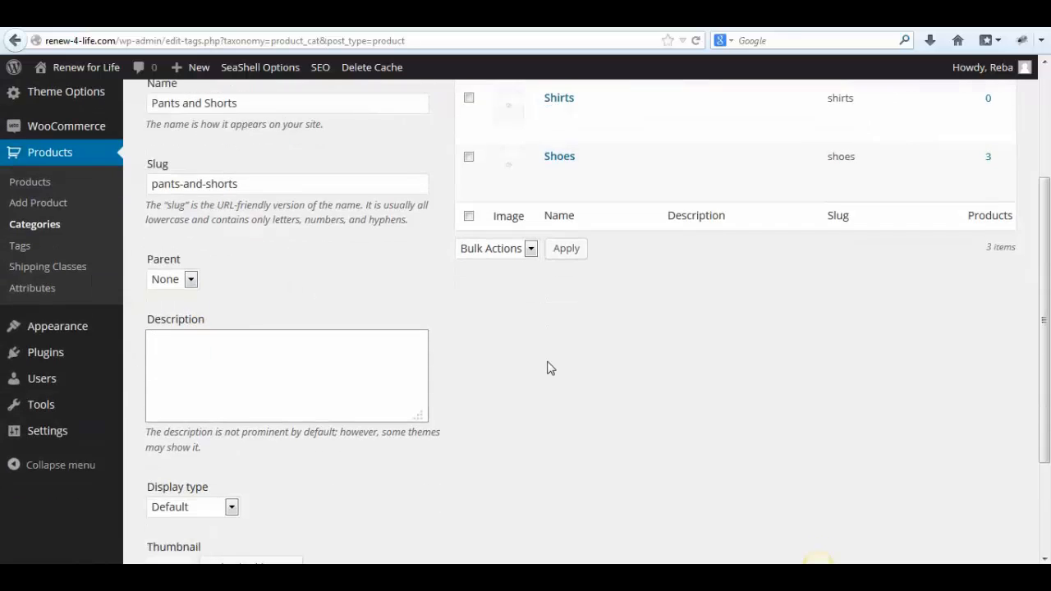
pyautogui.scroll(-3, 526, 345)
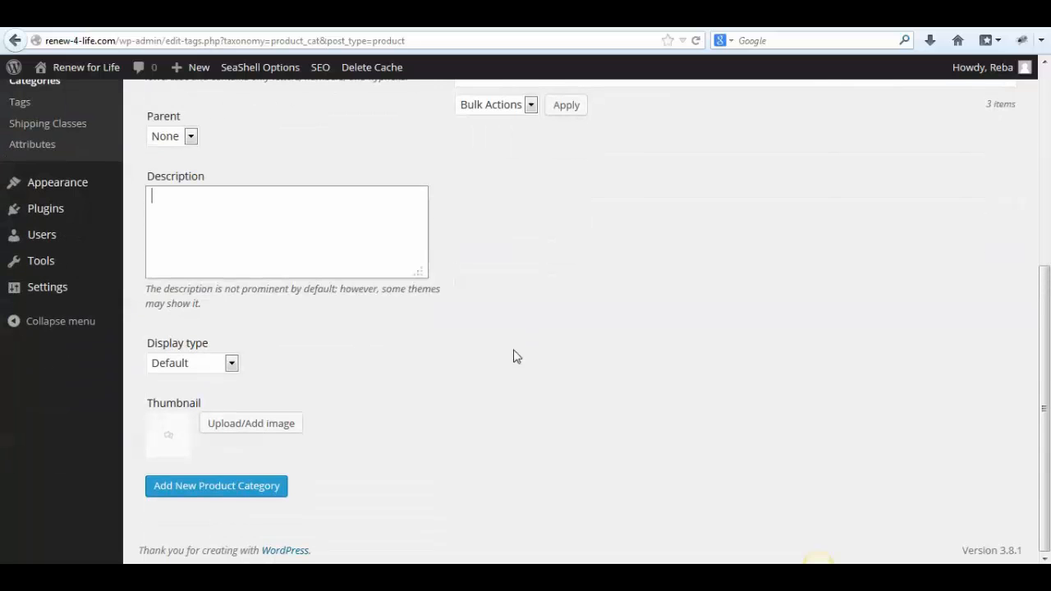
pyautogui.click(204, 495)
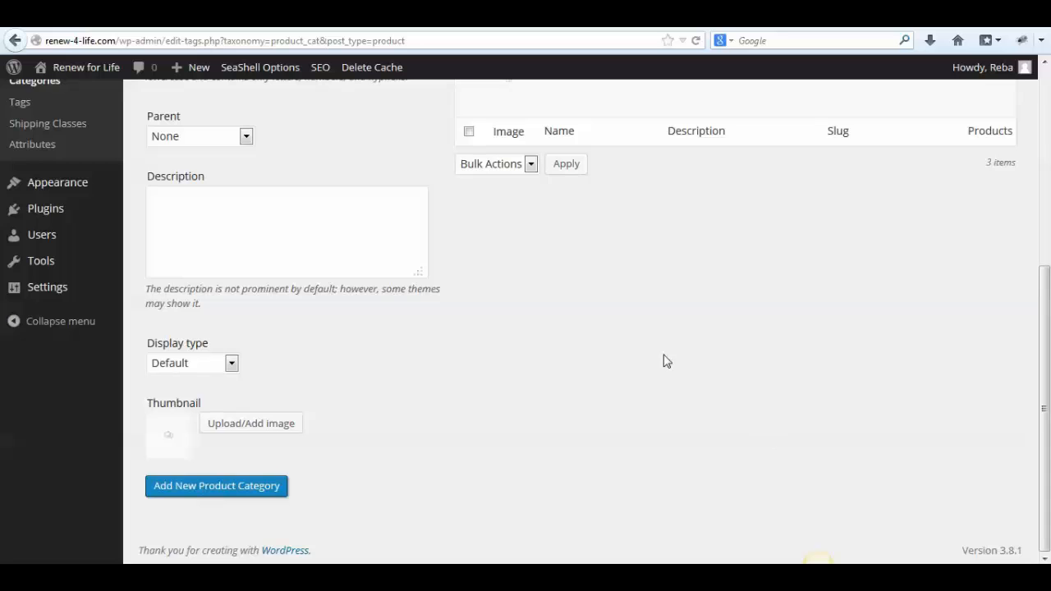
pyautogui.scroll(5, 664, 359)
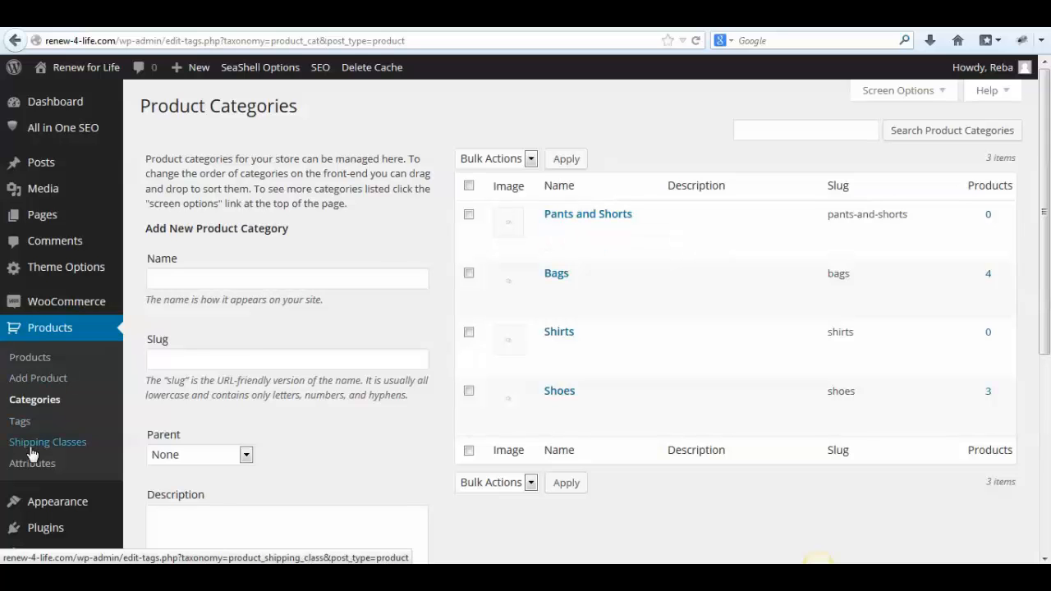
# Open the product tags and review the existing tags and the fields for adding one
pyautogui.click(23, 426)
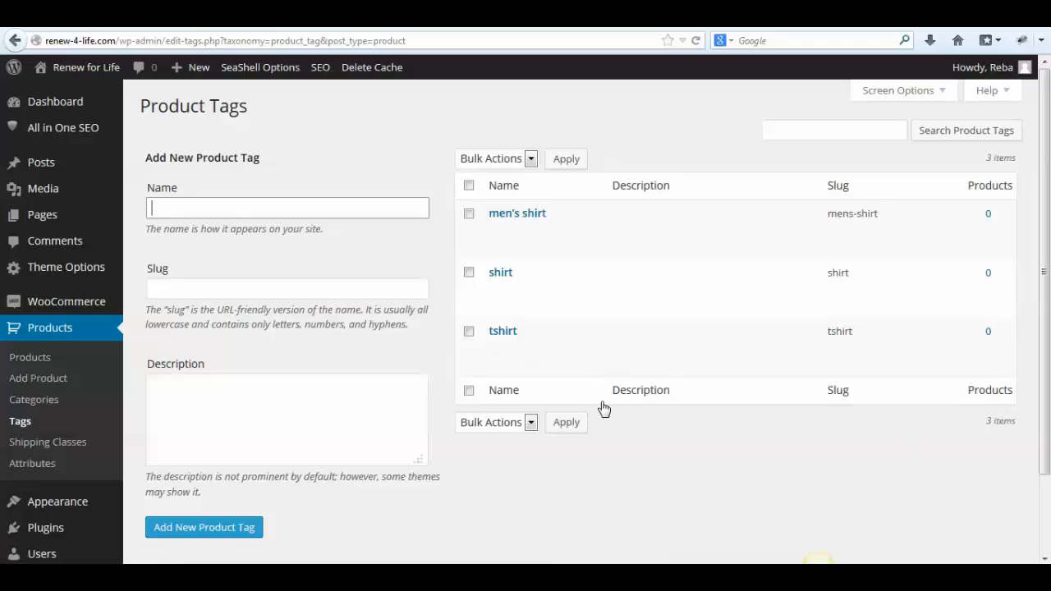
pyautogui.scroll(-2, 790, 418)
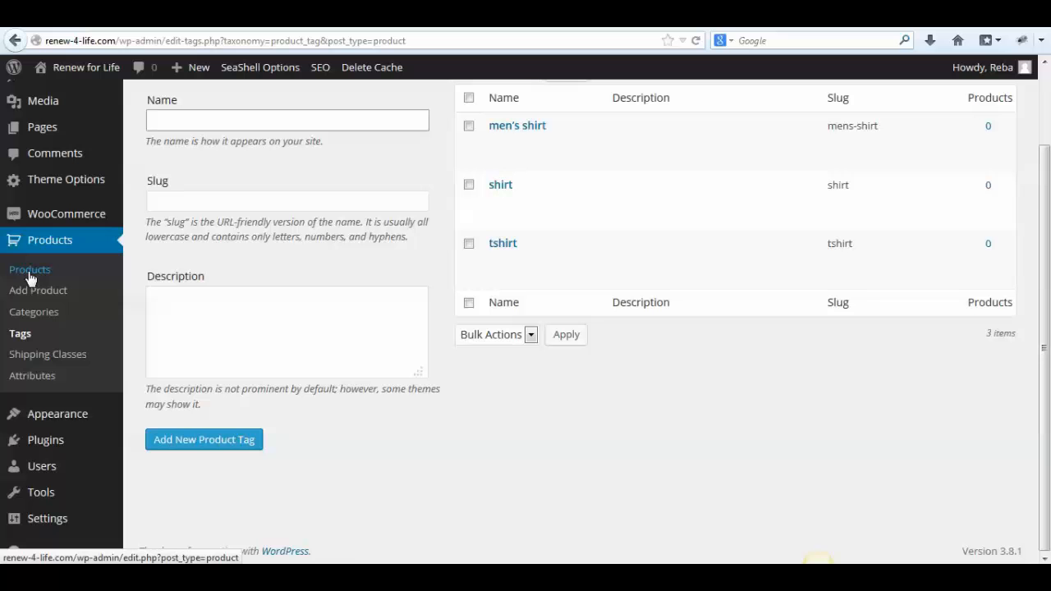
# Go back to the product list and review the remaining products
pyautogui.click(38, 360)
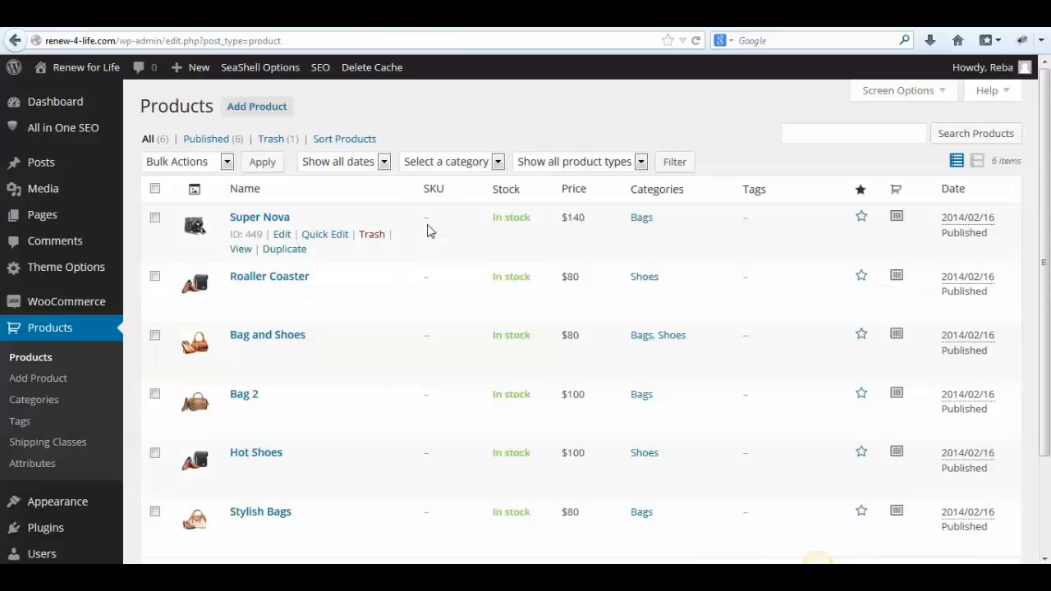
pyautogui.scroll(-2, 428, 230)
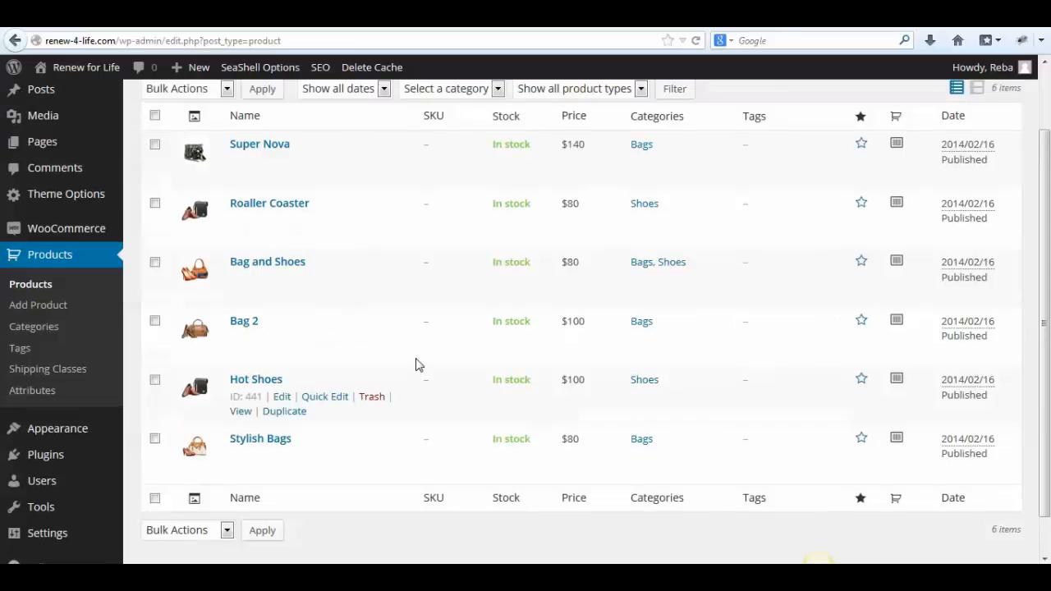
pyautogui.scroll(2, 416, 365)
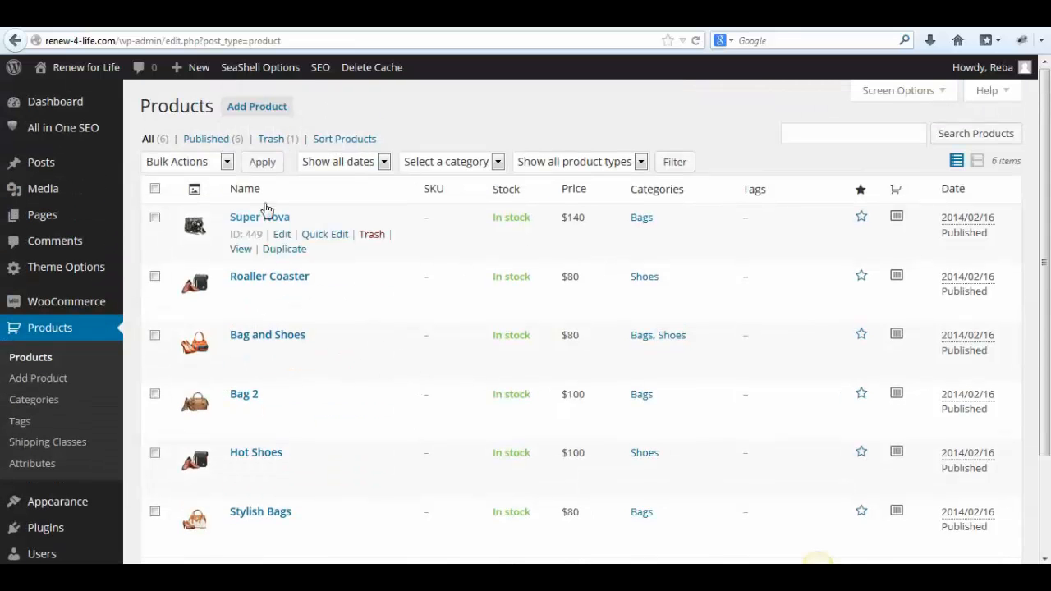